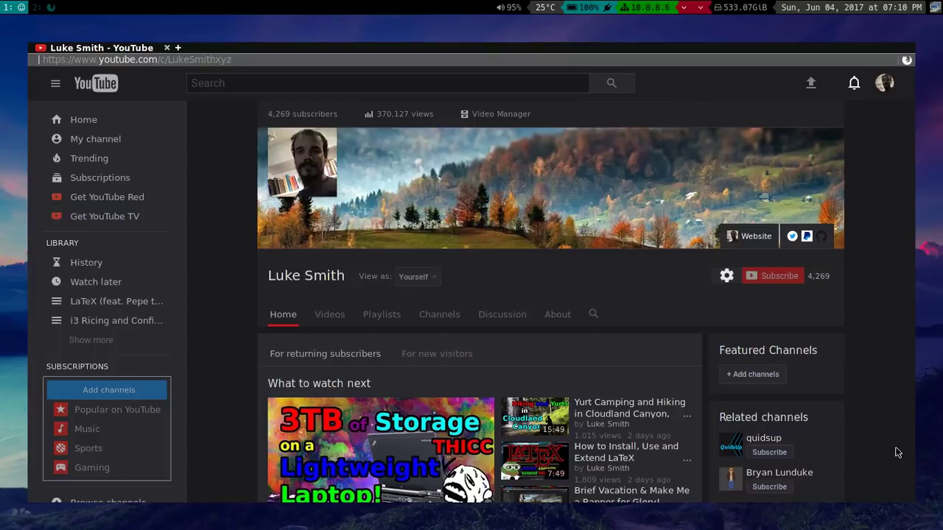
- Scroll the dark YouTube channel page and show the Firefox menu listing VimFx, Stylish and Adblock Plus
{"action": "scroll", "coordinate": [898, 452], "scroll_direction": "down", "scroll_amount": 5}
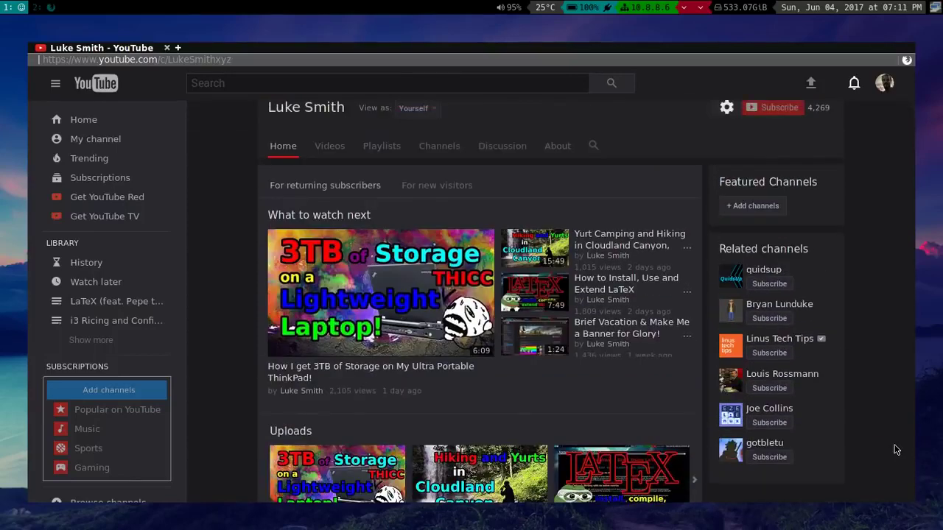
{"action": "scroll", "coordinate": [895, 442], "scroll_direction": "up", "scroll_amount": 3}
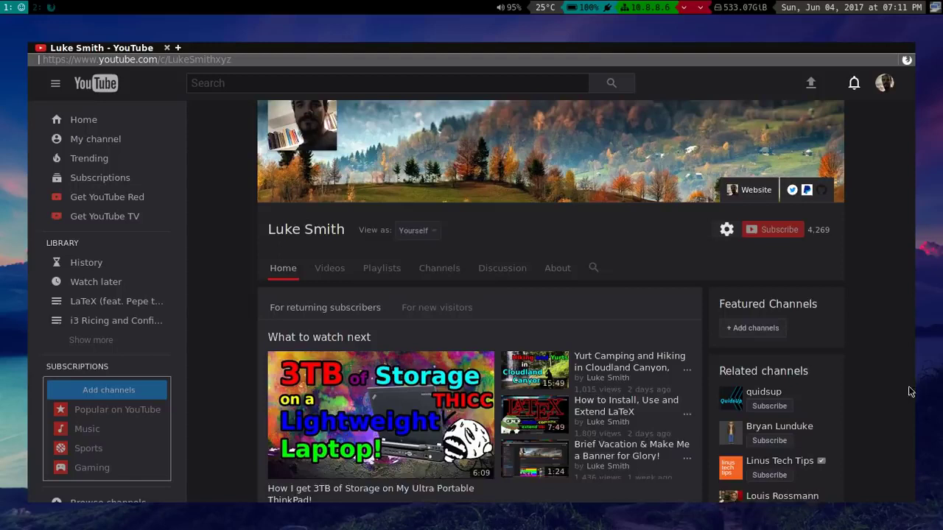
{"action": "scroll", "coordinate": [908, 391], "scroll_direction": "up", "scroll_amount": 1}
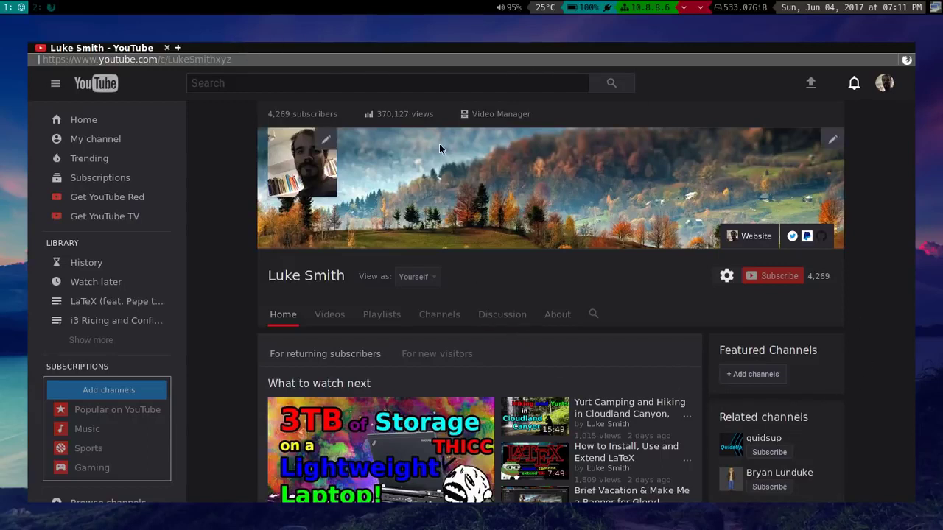
{"action": "left_click", "coordinate": [907, 61]}
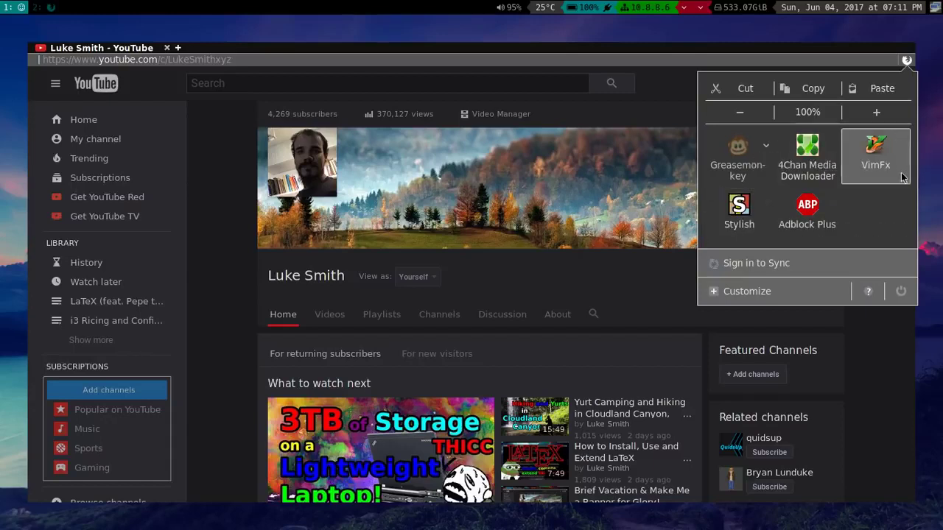
- Close the Firefox main menu and scroll around the YouTube channel page
{"action": "left_click", "coordinate": [874, 409]}
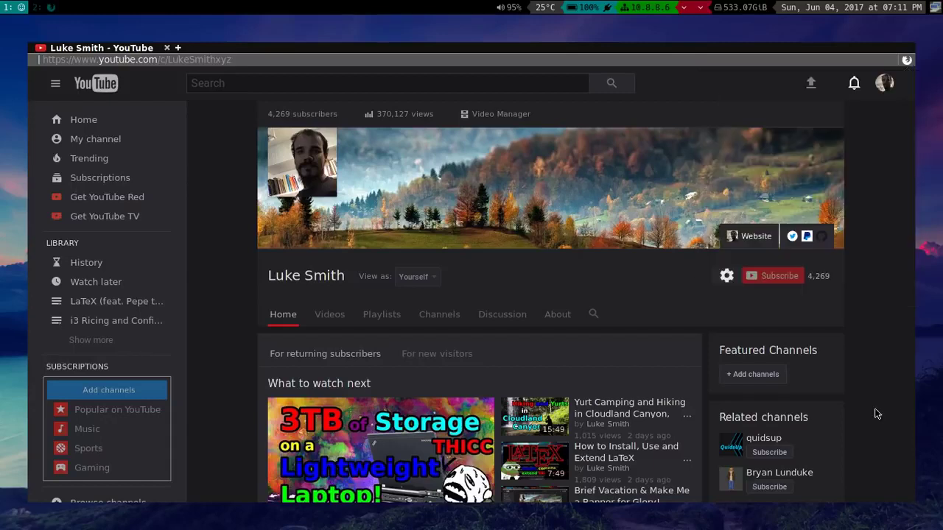
{"action": "left_click", "coordinate": [907, 63]}
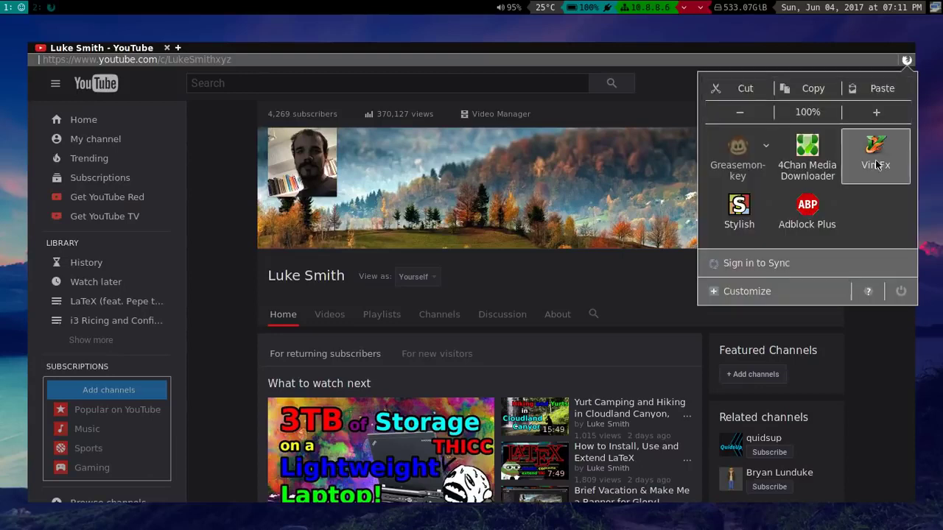
{"action": "left_click", "coordinate": [886, 348]}
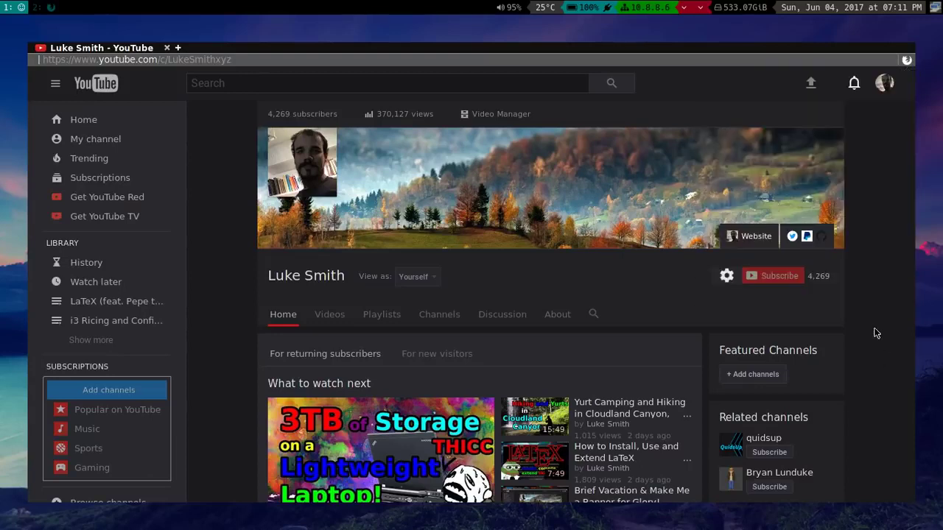
{"action": "scroll", "coordinate": [863, 292], "scroll_direction": "down", "scroll_amount": 5}
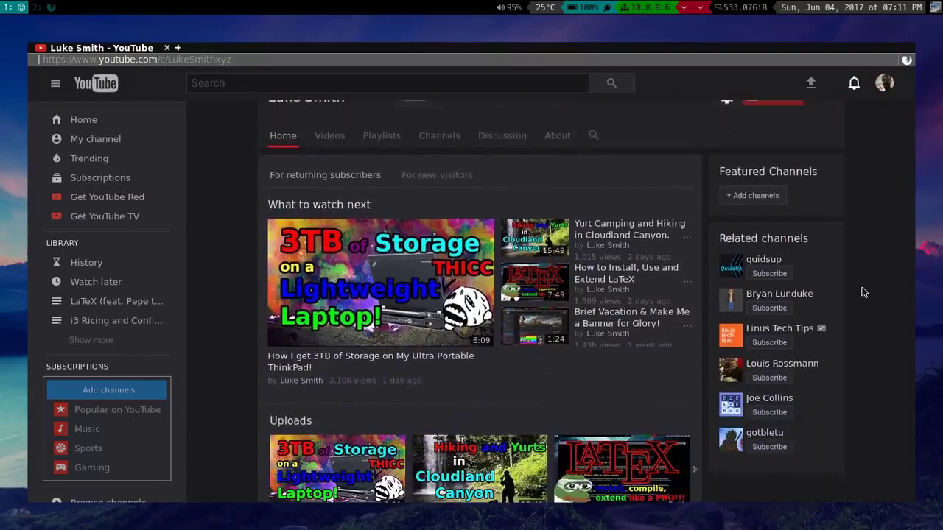
{"action": "scroll", "coordinate": [863, 292], "scroll_direction": "up", "scroll_amount": 2}
{"action": "scroll", "coordinate": [863, 292], "scroll_direction": "up", "scroll_amount": 2}
{"action": "scroll", "coordinate": [863, 292], "scroll_direction": "down", "scroll_amount": 10}
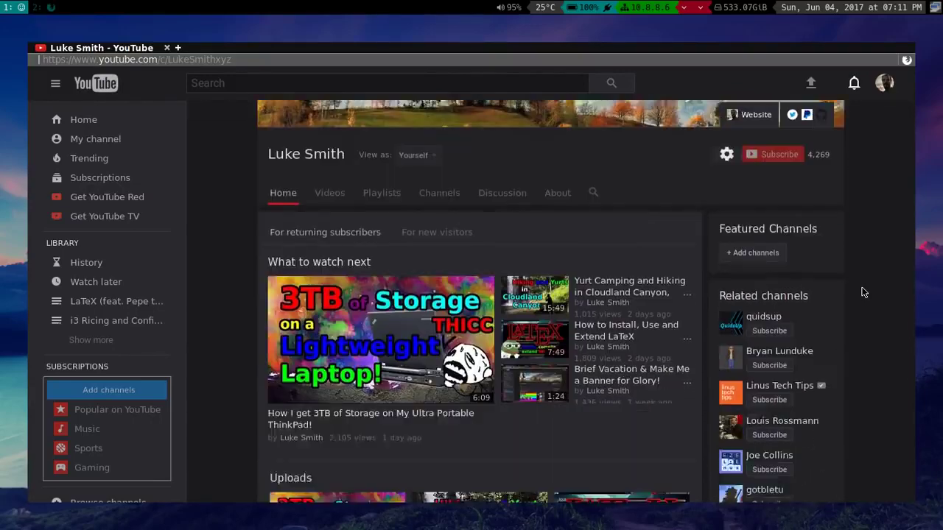
{"action": "scroll", "coordinate": [864, 292], "scroll_direction": "up", "scroll_amount": 10}
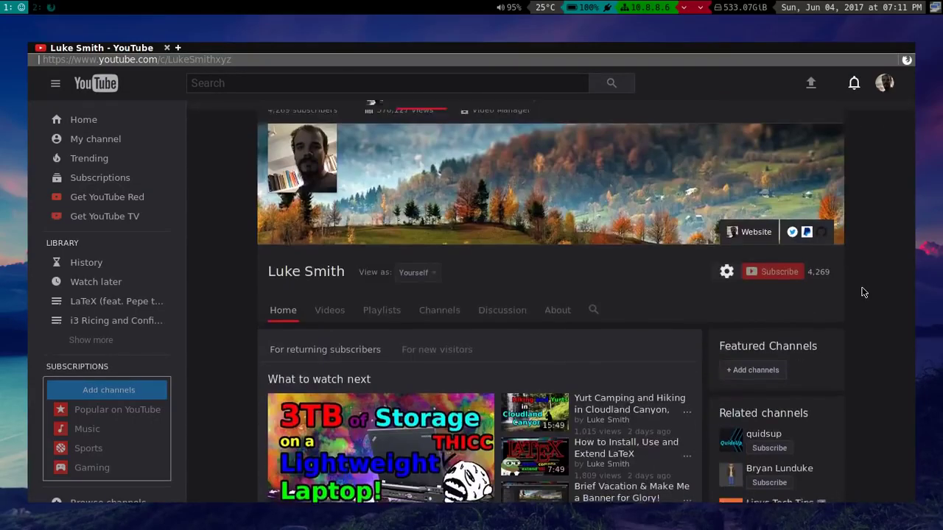
{"action": "scroll", "coordinate": [863, 292], "scroll_direction": "down", "scroll_amount": 1}
{"action": "scroll", "coordinate": [863, 293], "scroll_direction": "down", "scroll_amount": 3}
{"action": "scroll", "coordinate": [863, 292], "scroll_direction": "up", "scroll_amount": 3}
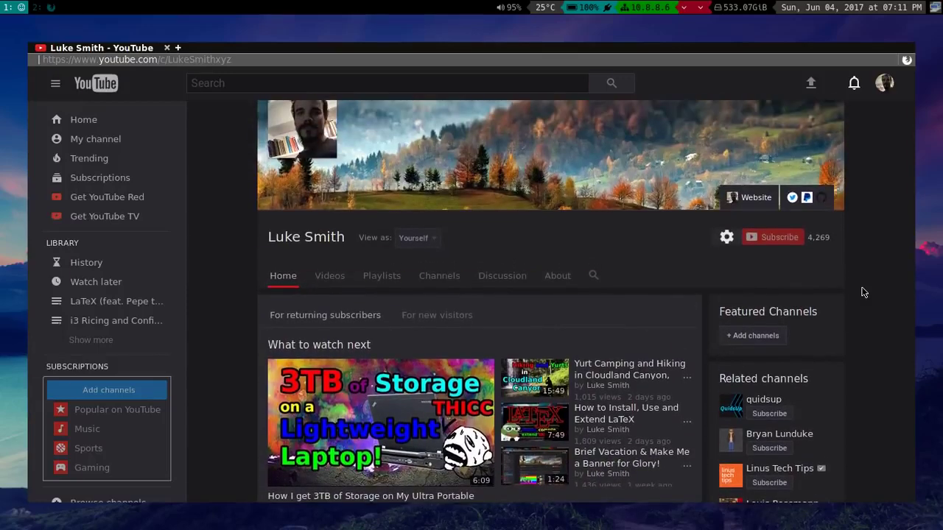
- Follow the VimFx 'dc' link hint to the channel's Videos page
{"action": "key", "text": "f"}
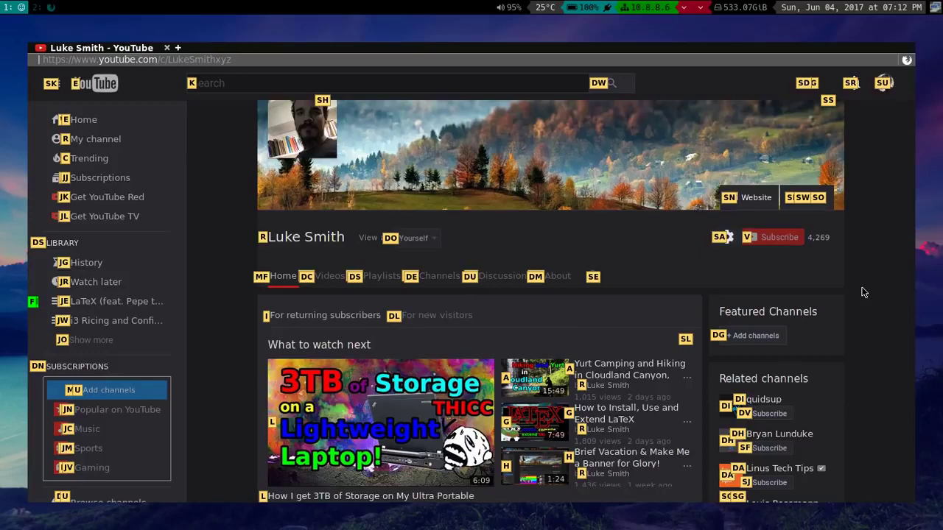
{"action": "key", "text": "d"}
{"action": "key", "text": "c"}
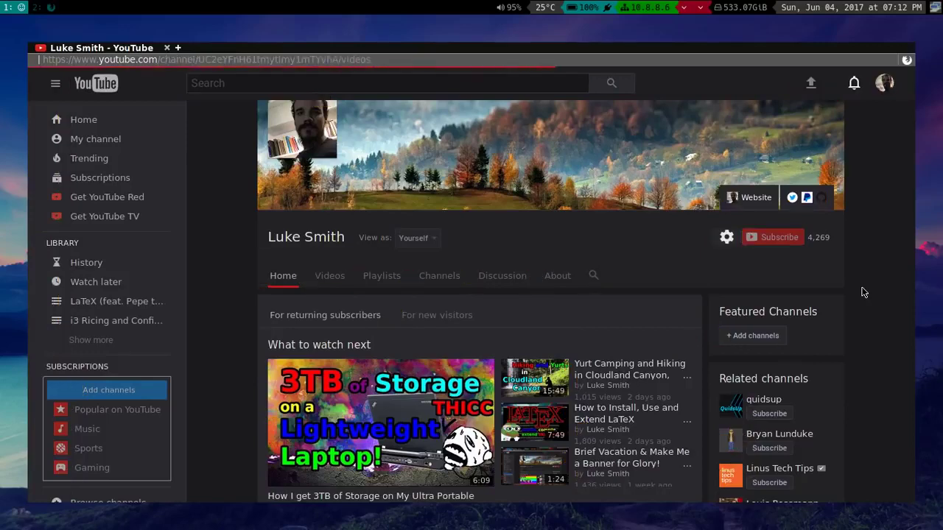
- Scroll the Videos page, then go back to the channel Home page with Shift+H
{"action": "scroll", "coordinate": [882, 308], "scroll_direction": "down", "scroll_amount": 2}
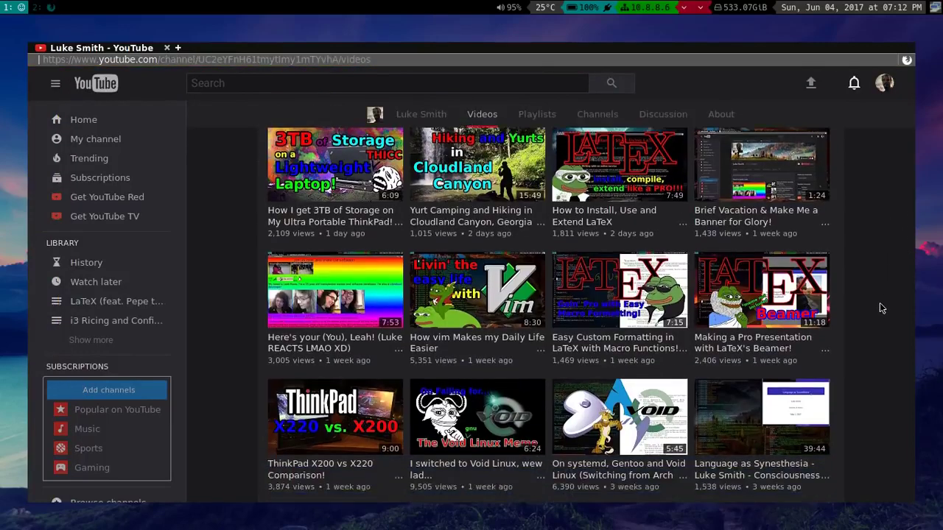
{"action": "scroll", "coordinate": [881, 308], "scroll_direction": "down", "scroll_amount": 1}
{"action": "scroll", "coordinate": [881, 308], "scroll_direction": "up", "scroll_amount": 3}
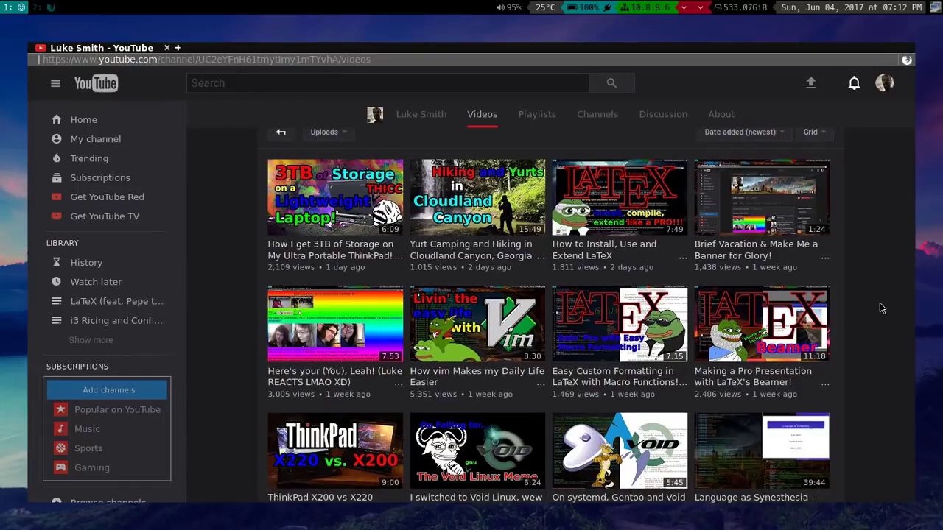
{"action": "key", "text": "shift+h"}
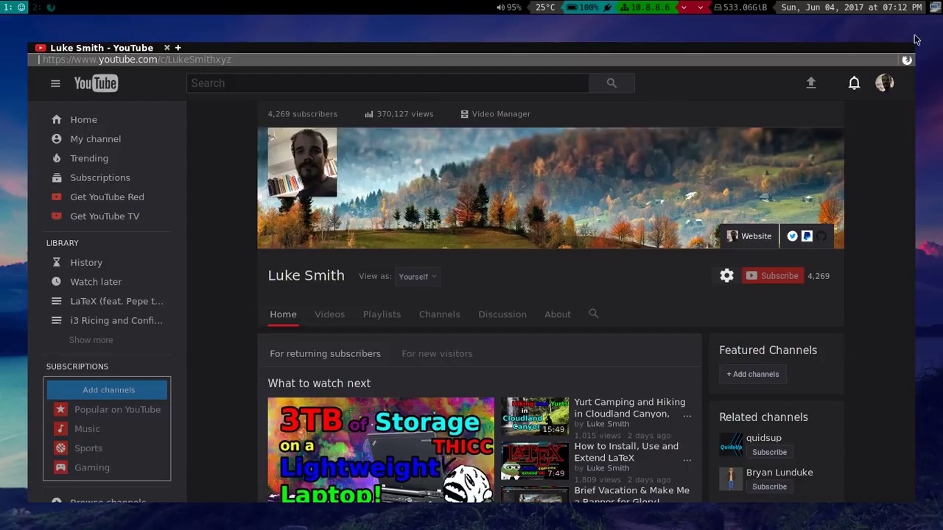
- Inspect the Stylish add-on's options in the Firefox menu, then dismiss them
{"action": "left_click", "coordinate": [907, 59]}
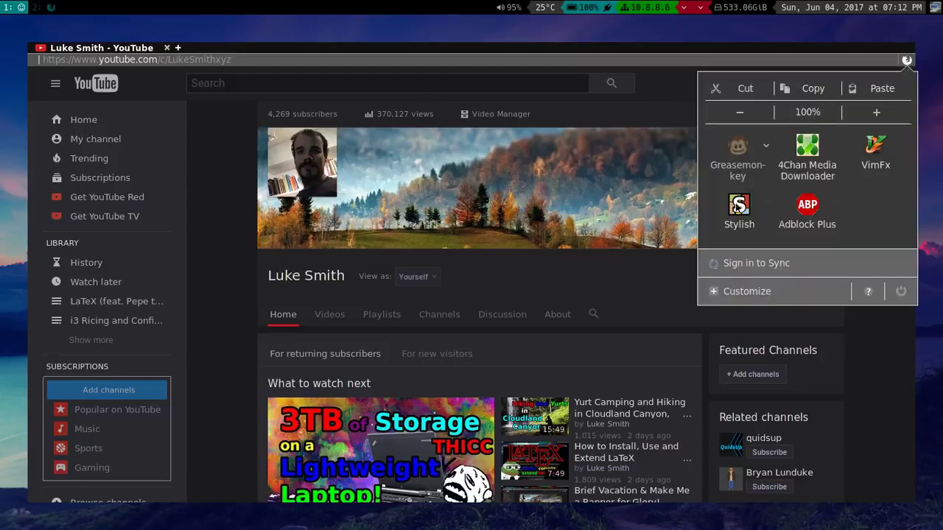
{"action": "right_click", "coordinate": [739, 212]}
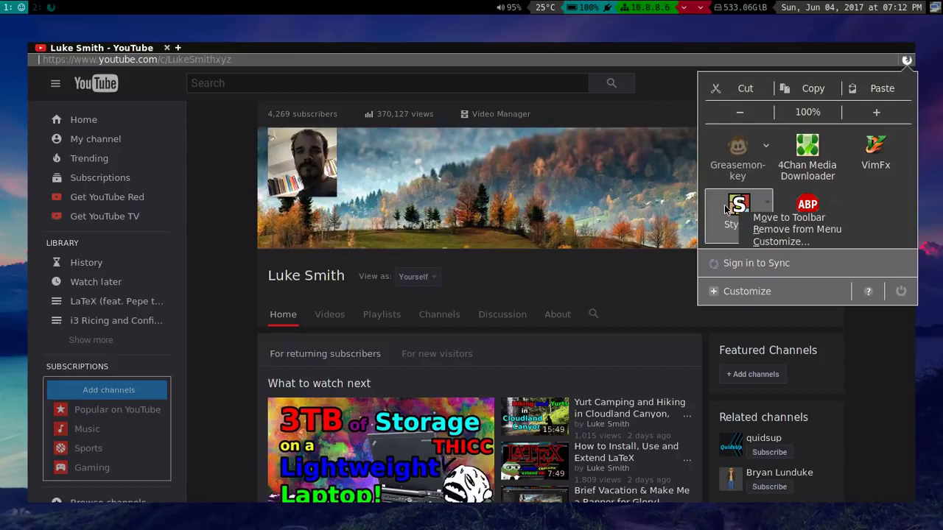
{"action": "key", "text": "Escape"}
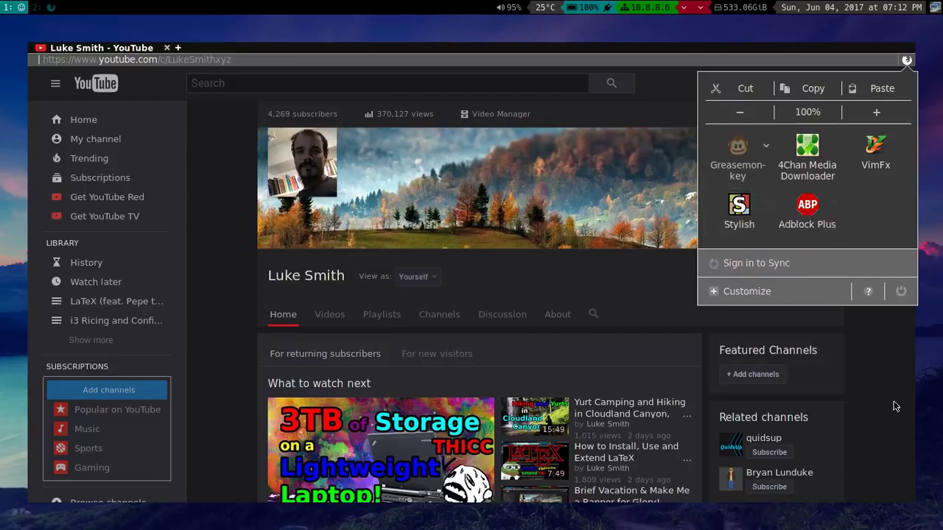
{"action": "key", "text": "Escape"}
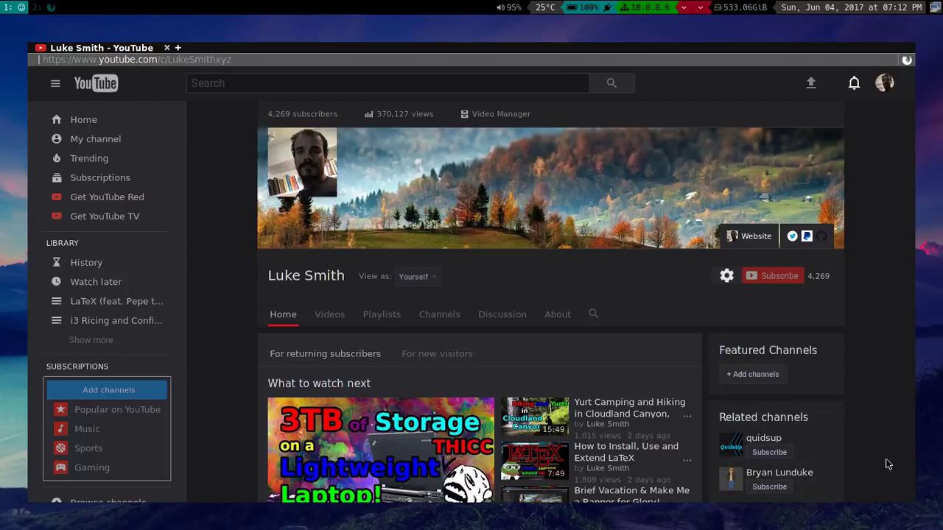
{"action": "scroll", "coordinate": [887, 464], "scroll_direction": "down", "scroll_amount": 2}
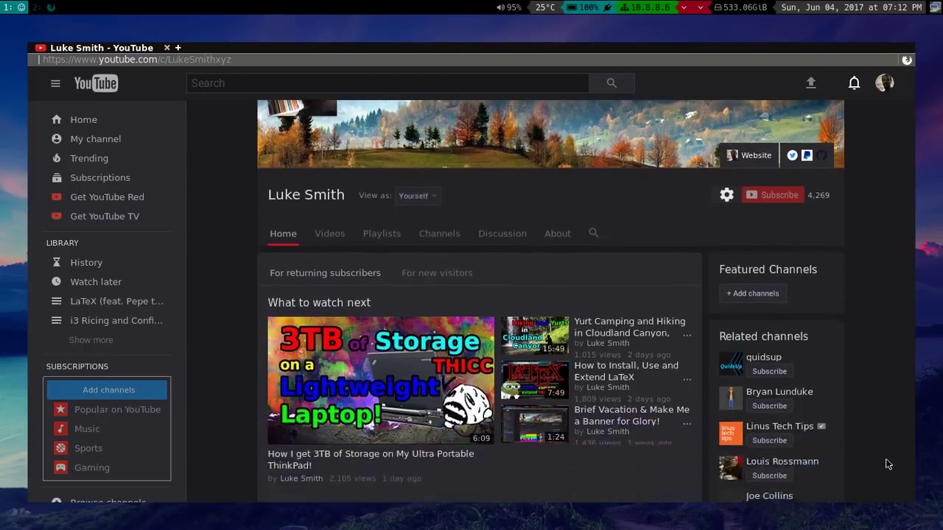
{"action": "scroll", "coordinate": [888, 464], "scroll_direction": "up", "scroll_amount": 2}
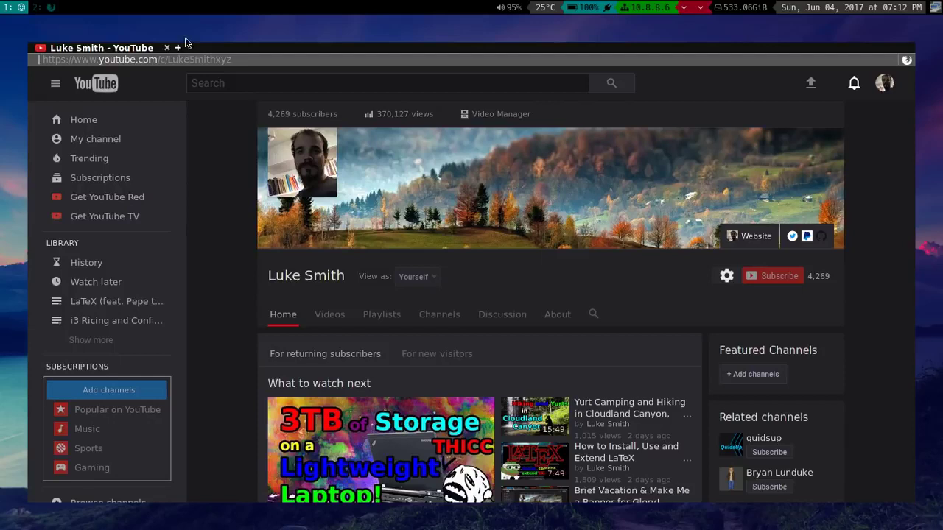
{"action": "mouse_move", "coordinate": [818, 410]}
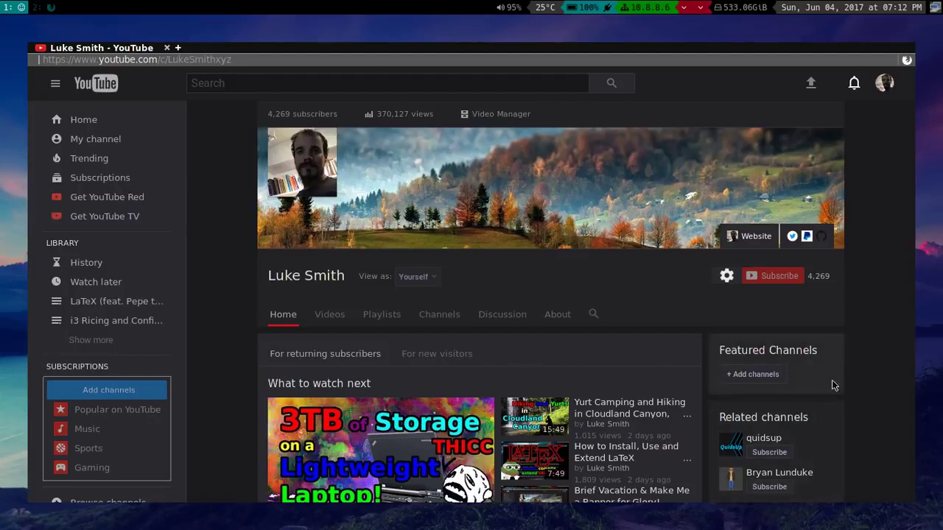
- Choose Stylish's 'Find styles for this site' to open YouTube Themes & Skins on userstyles.org
{"action": "left_click", "coordinate": [907, 61]}
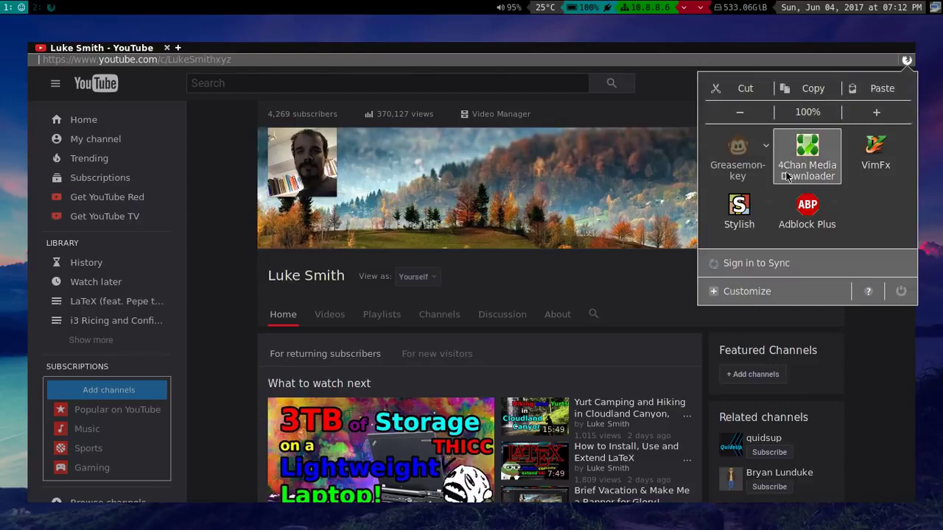
{"action": "right_click", "coordinate": [735, 213]}
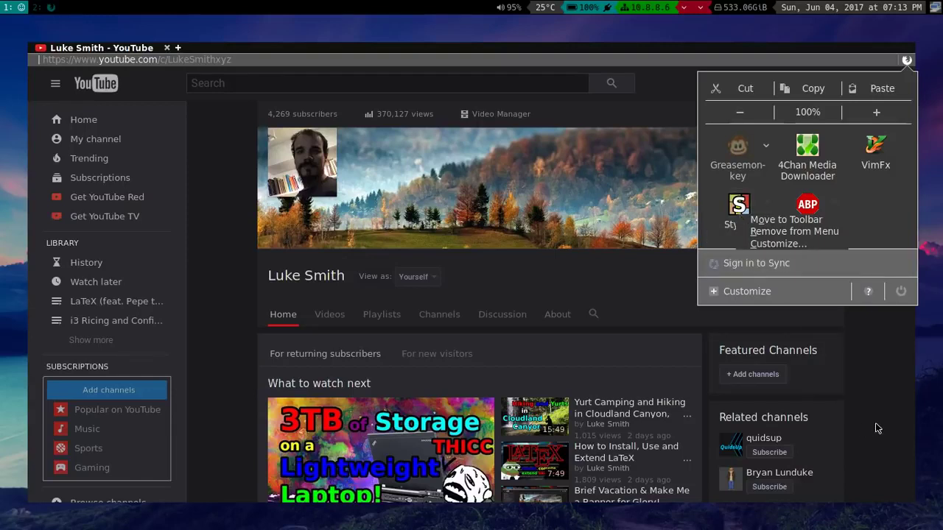
{"action": "left_click", "coordinate": [737, 210]}
{"action": "left_click", "coordinate": [736, 210]}
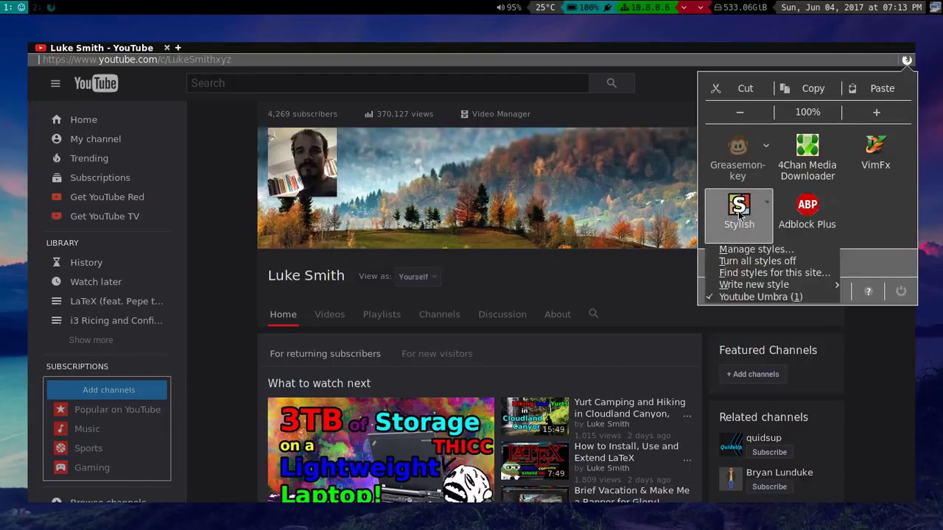
{"action": "left_click", "coordinate": [753, 272]}
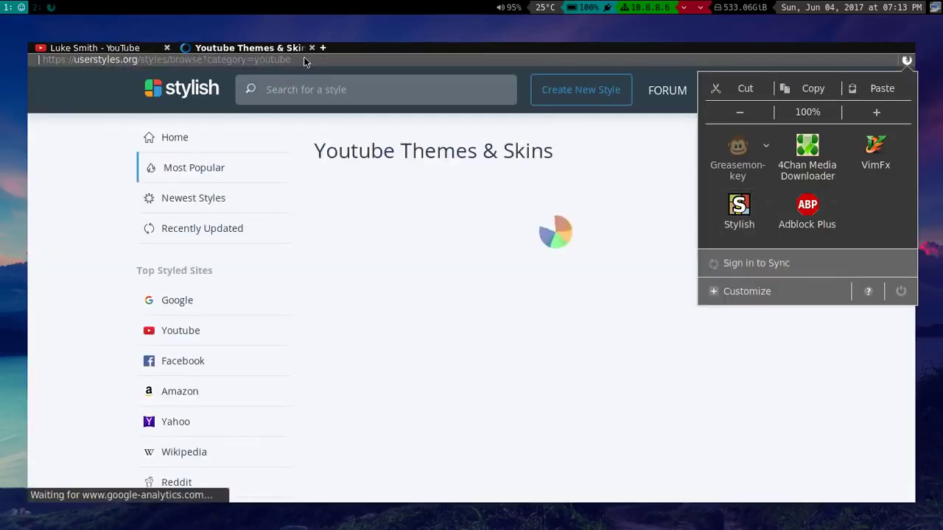
- Browse the userstyles.org YouTube Themes & Skins list, then return to the YouTube channel tab
{"action": "left_click", "coordinate": [43, 193]}
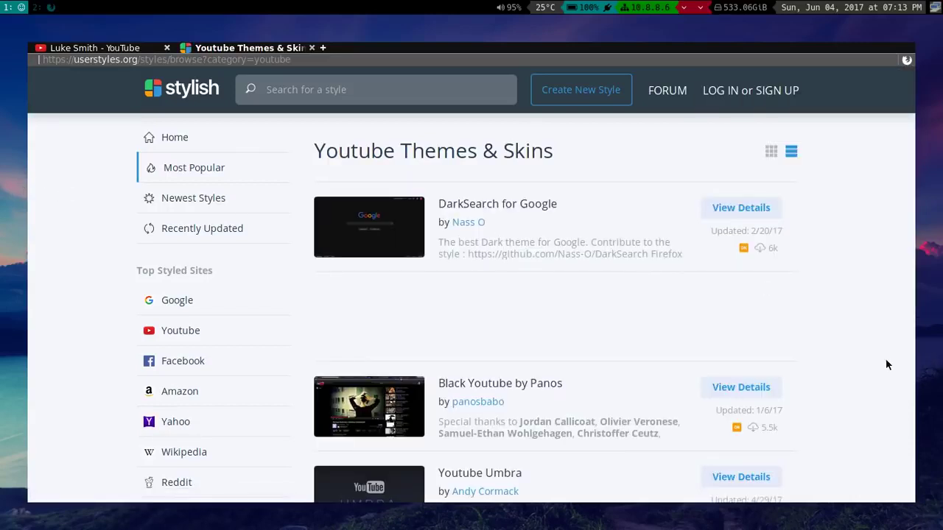
{"action": "scroll", "coordinate": [886, 361], "scroll_direction": "down", "scroll_amount": 7}
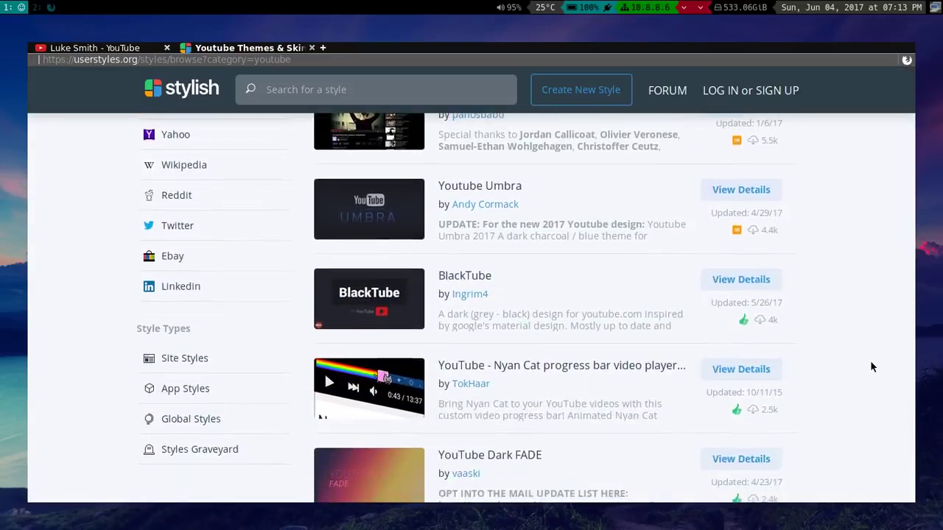
{"action": "scroll", "coordinate": [499, 314], "scroll_direction": "down", "scroll_amount": 5}
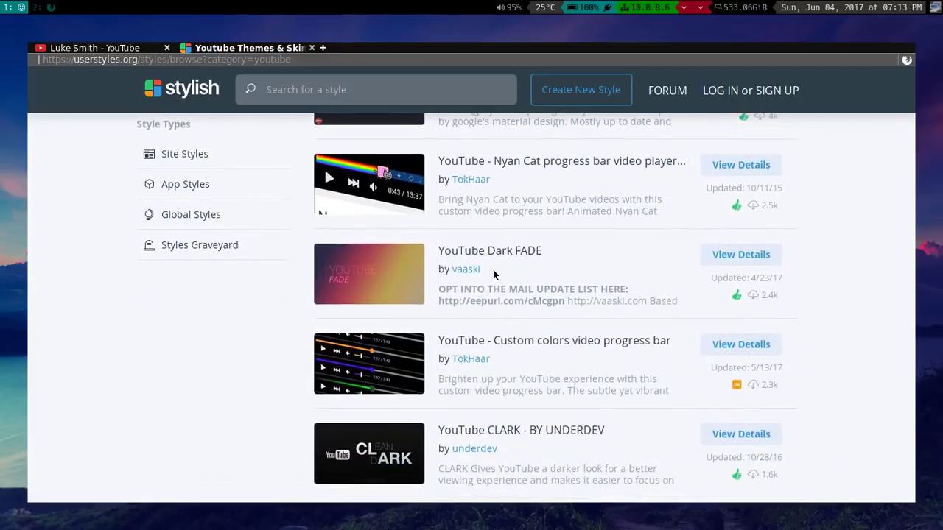
{"action": "scroll", "coordinate": [504, 313], "scroll_direction": "down", "scroll_amount": 5}
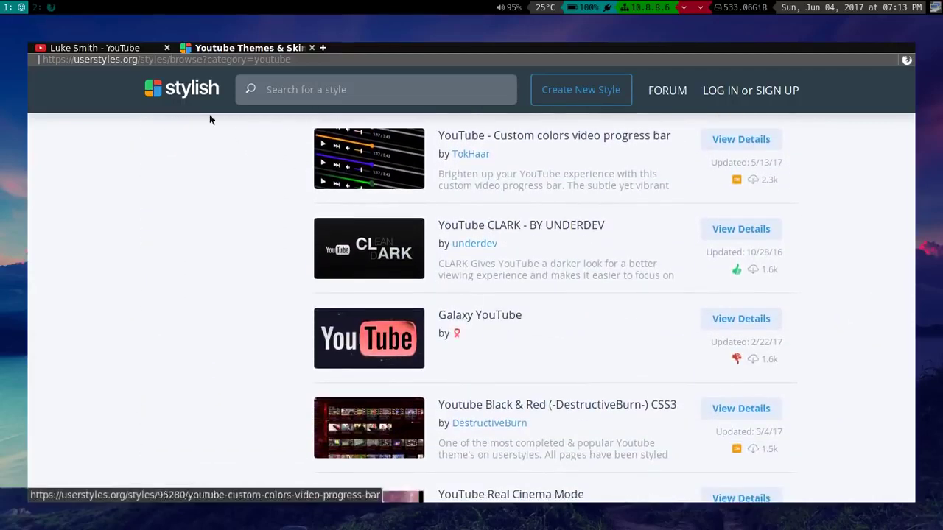
{"action": "left_click", "coordinate": [95, 47]}
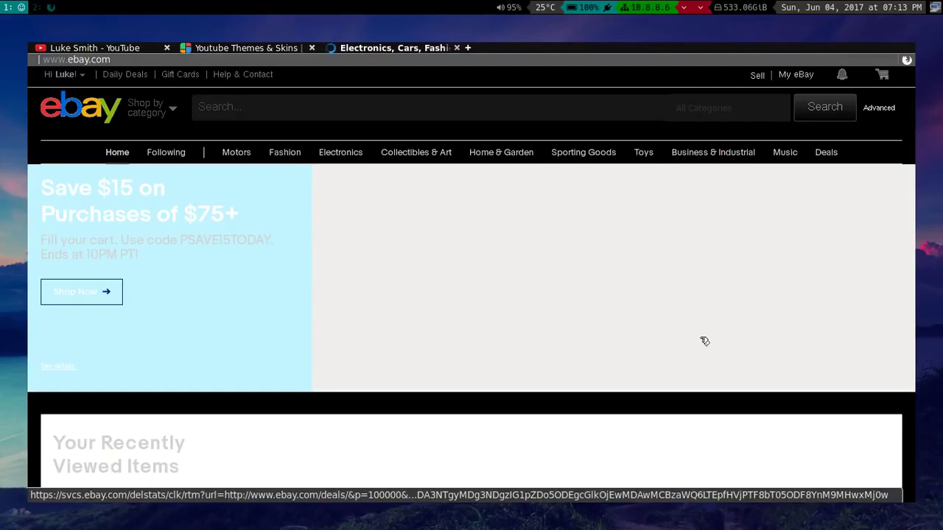
{"action": "scroll", "coordinate": [889, 415], "scroll_direction": "down", "scroll_amount": 15}
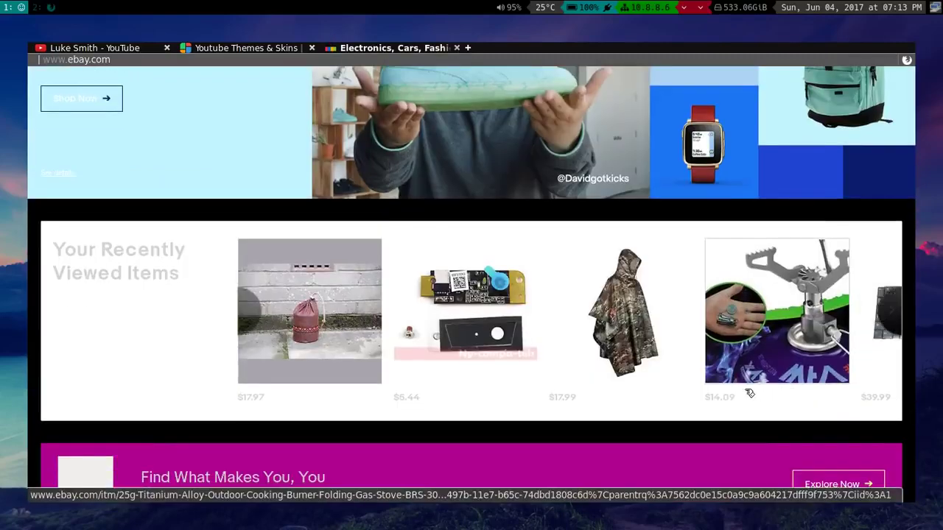
{"action": "key", "text": "Home"}
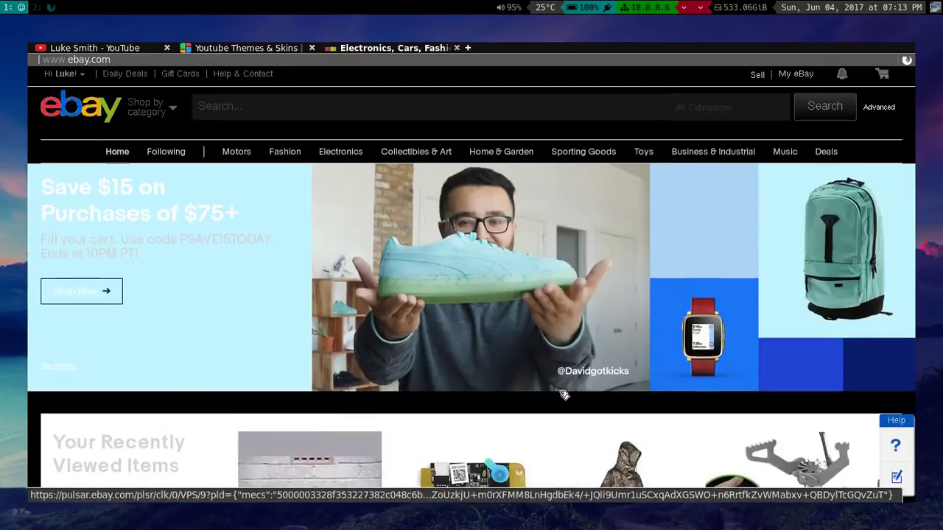
{"action": "key", "text": "ctrl+w"}
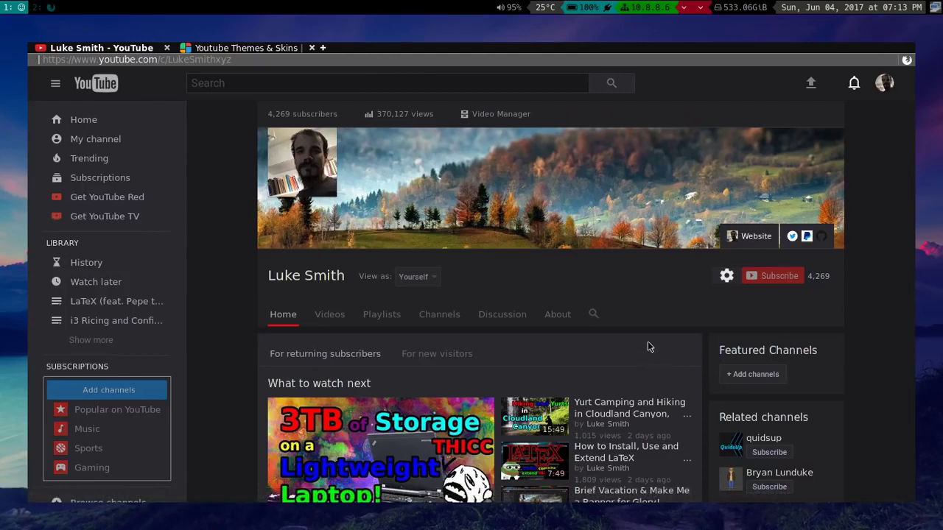
- Open Stylish's 'Manage styles' page in the Add-ons Manager
{"action": "left_click", "coordinate": [907, 61]}
{"action": "right_click", "coordinate": [739, 208]}
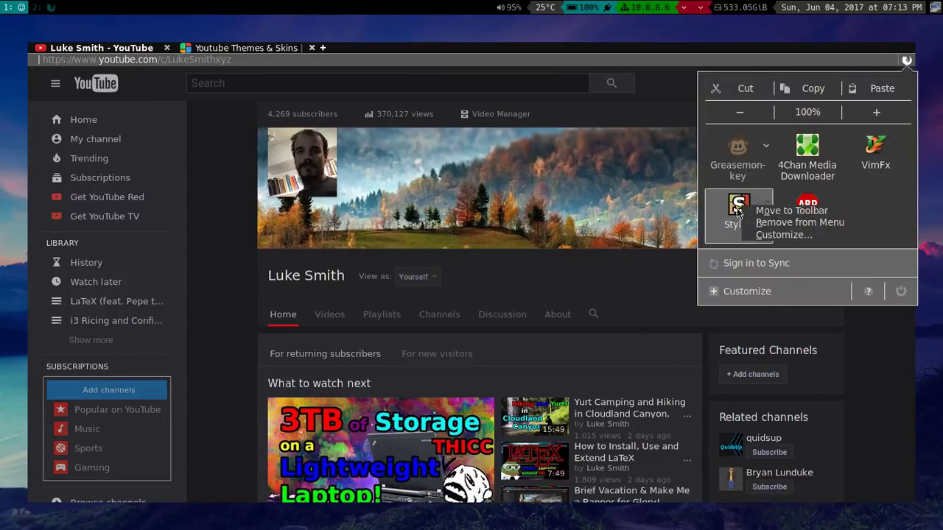
{"action": "left_click", "coordinate": [738, 211]}
{"action": "left_click", "coordinate": [738, 211]}
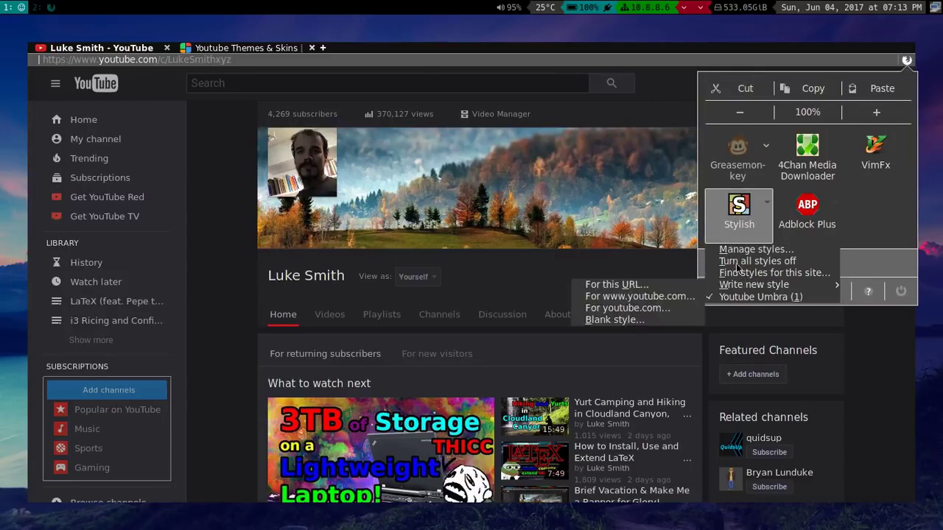
{"action": "left_click", "coordinate": [744, 250]}
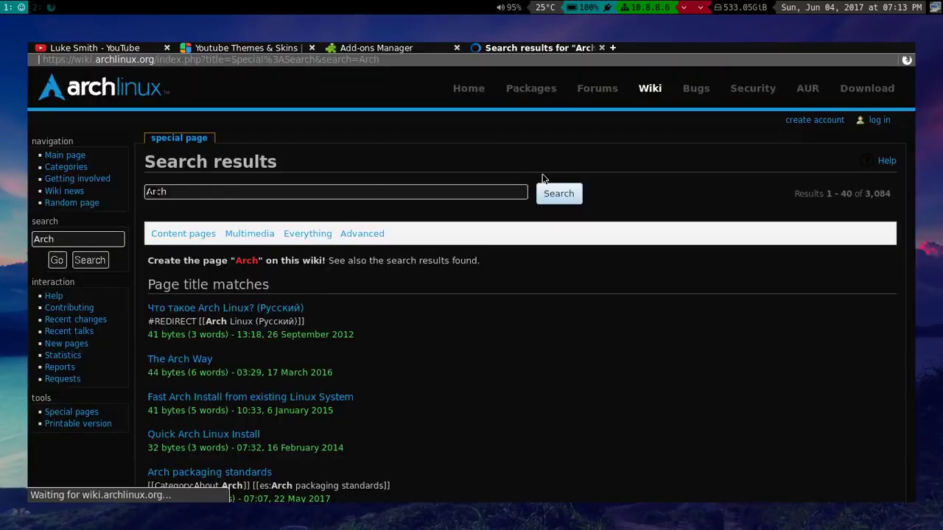
- Scroll the installed user styles list and close the Arch wiki search results tab
{"action": "scroll", "coordinate": [685, 411], "scroll_direction": "down", "scroll_amount": 5}
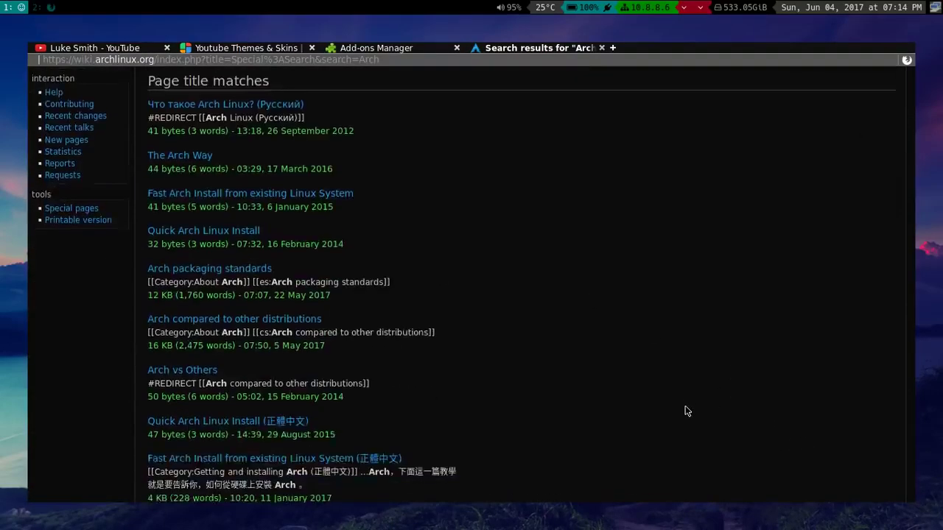
{"action": "scroll", "coordinate": [685, 411], "scroll_direction": "down", "scroll_amount": 10}
{"action": "scroll", "coordinate": [686, 402], "scroll_direction": "up", "scroll_amount": 15}
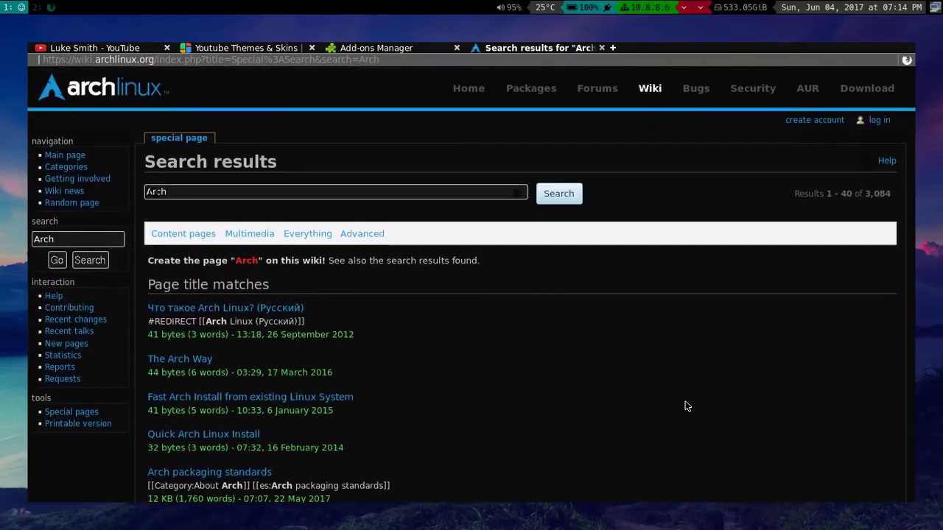
{"action": "key", "text": "ctrl+w"}
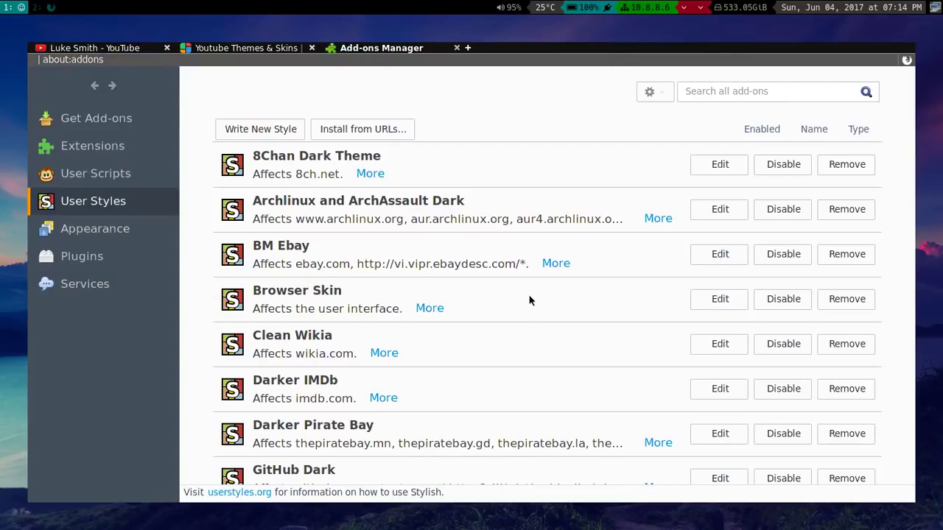
{"action": "double_click", "coordinate": [271, 292]}
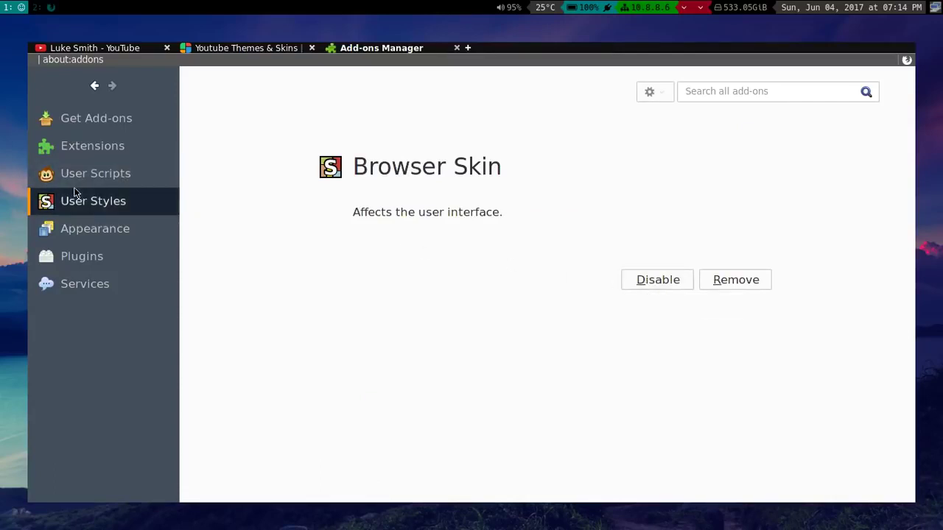
{"action": "left_click", "coordinate": [94, 201]}
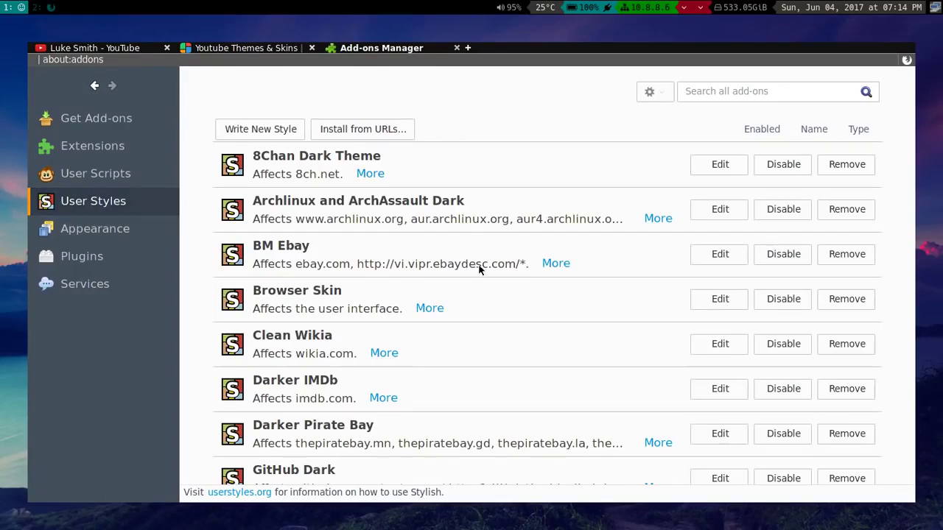
{"action": "left_click", "coordinate": [781, 298]}
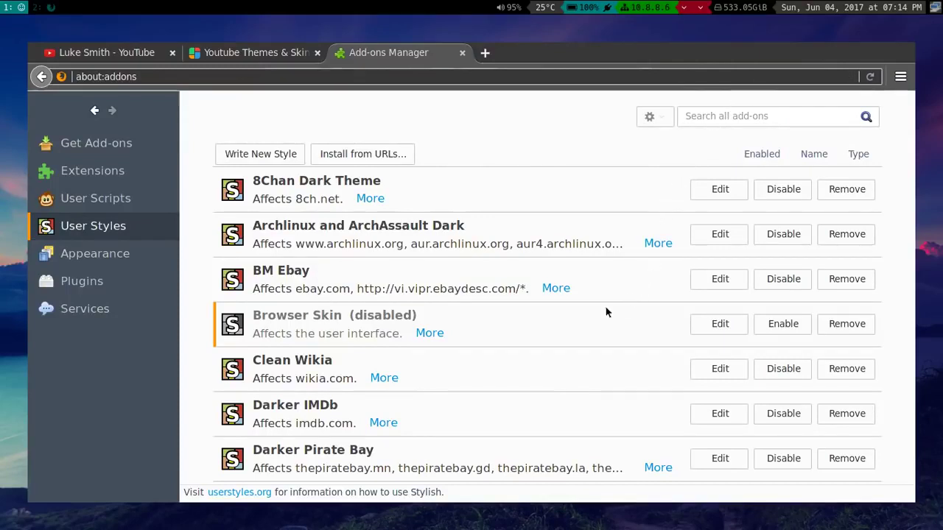
{"action": "left_click", "coordinate": [776, 326]}
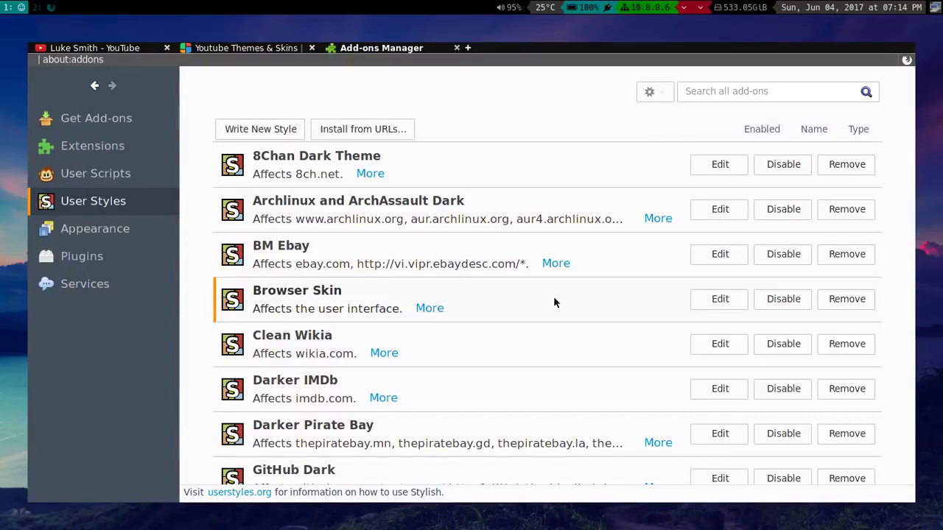
{"action": "left_click", "coordinate": [709, 298]}
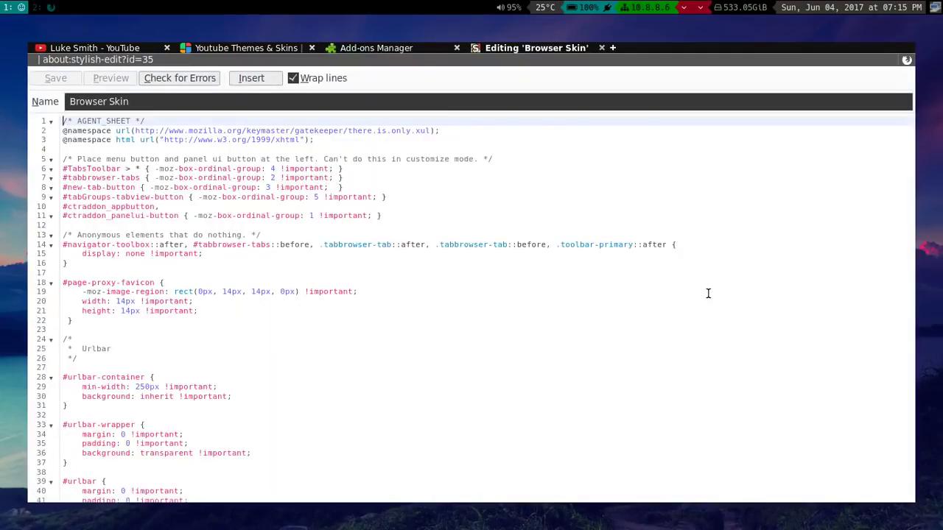
{"action": "left_click", "coordinate": [155, 221]}
{"action": "key", "text": "Page_Down"}
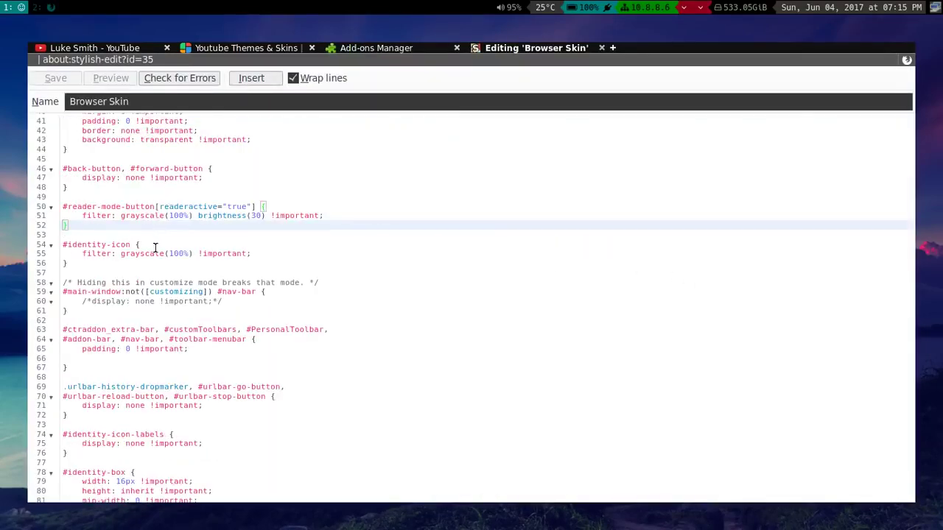
{"action": "key", "text": "Page_Down"}
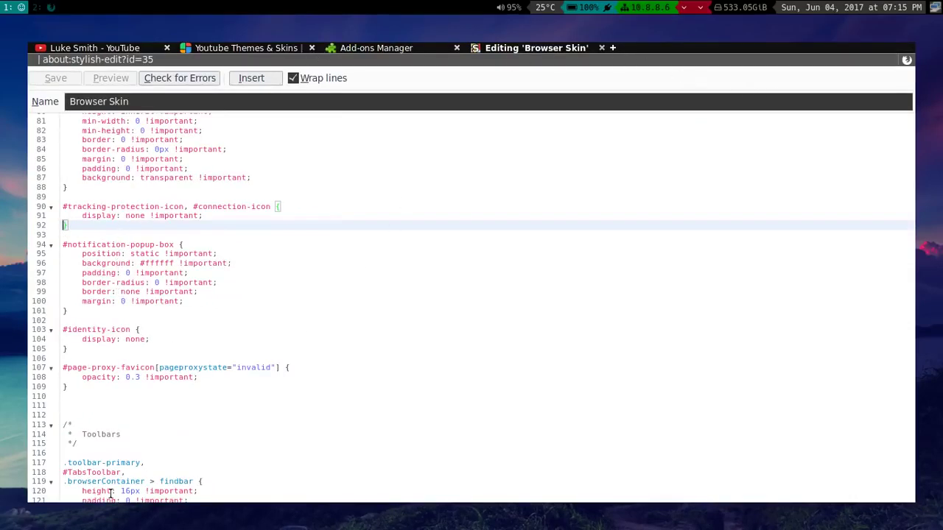
{"action": "key", "text": "Page_Down"}
{"action": "key", "text": "Page_Down"}
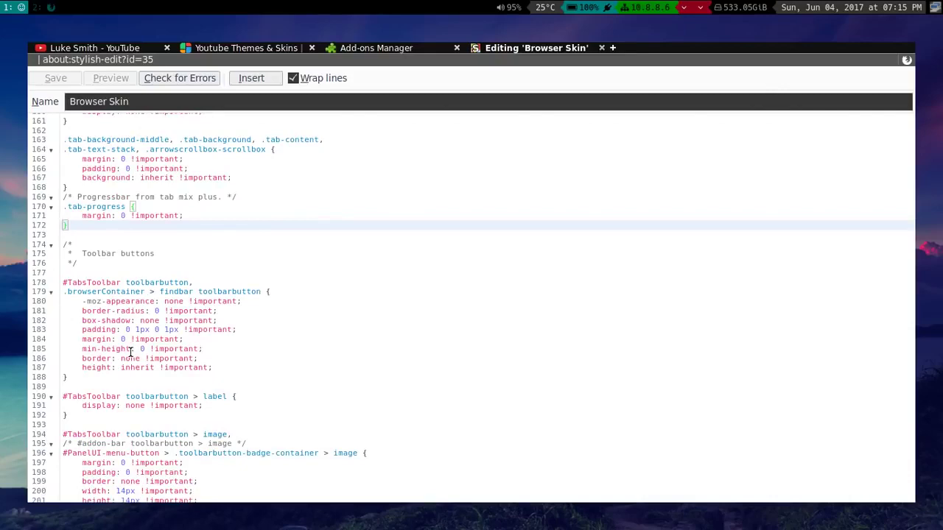
{"action": "key", "text": "Page_Up"}
{"action": "key", "text": "Page_Up"}
{"action": "key", "text": "Page_Up"}
{"action": "key", "text": "Page_Up"}
{"action": "key", "text": "Page_Up"}
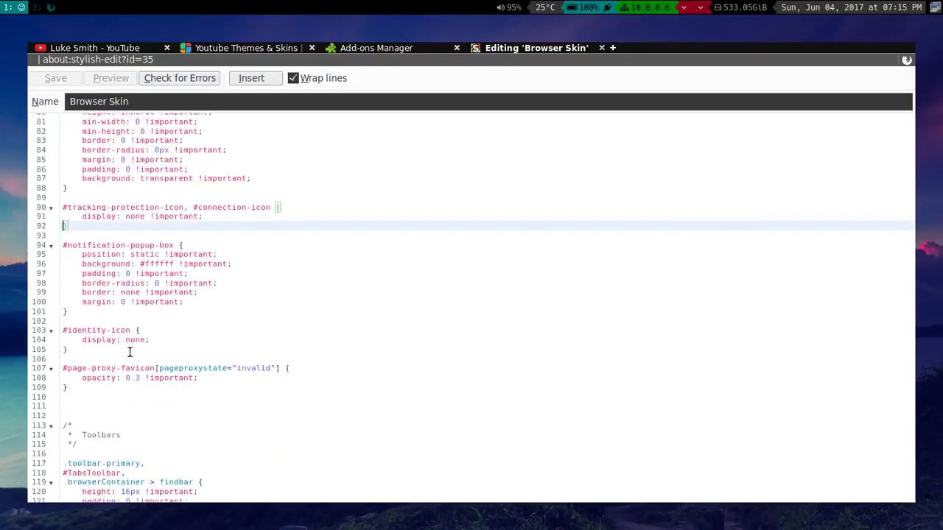
{"action": "key", "text": "Page_Down"}
{"action": "key", "text": "Page_Down"}
{"action": "key", "text": "Page_Down"}
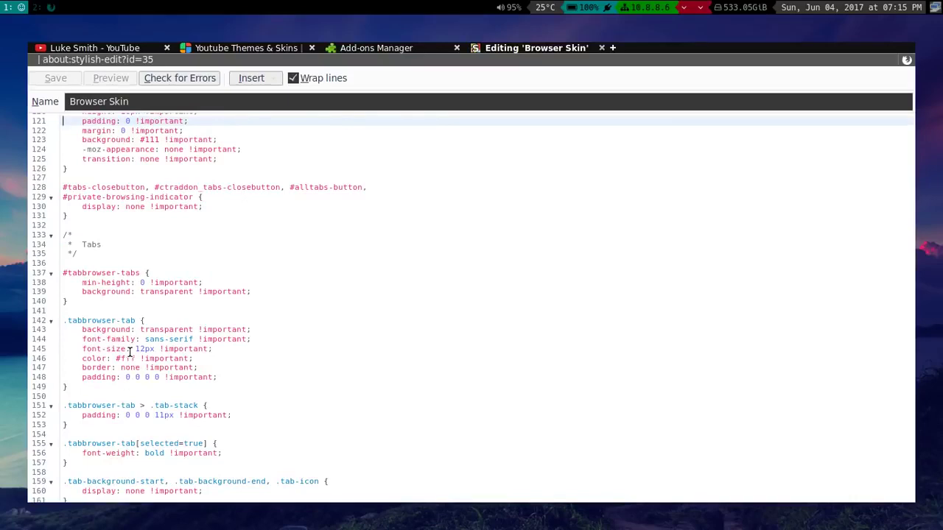
{"action": "key", "text": "Page_Up"}
{"action": "key", "text": "Page_Up"}
{"action": "key", "text": "Page_Up"}
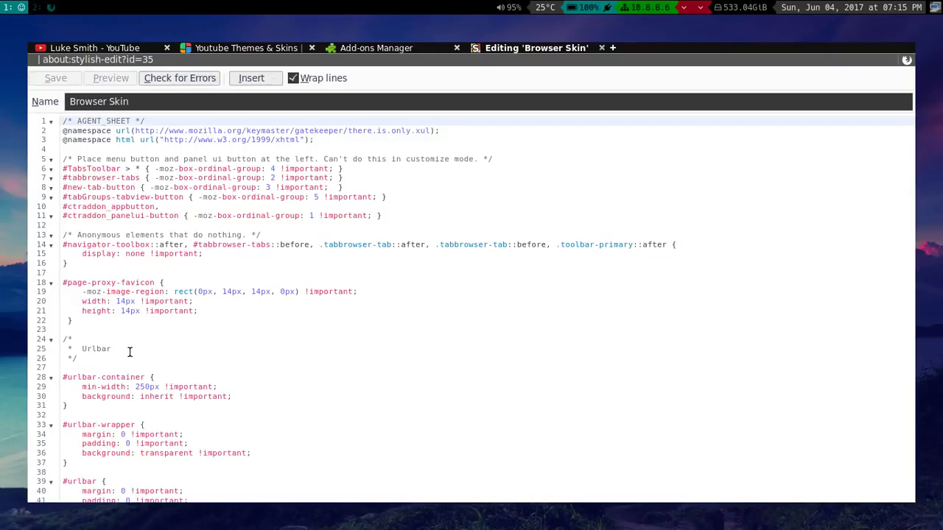
{"action": "key", "text": "ctrl+w"}
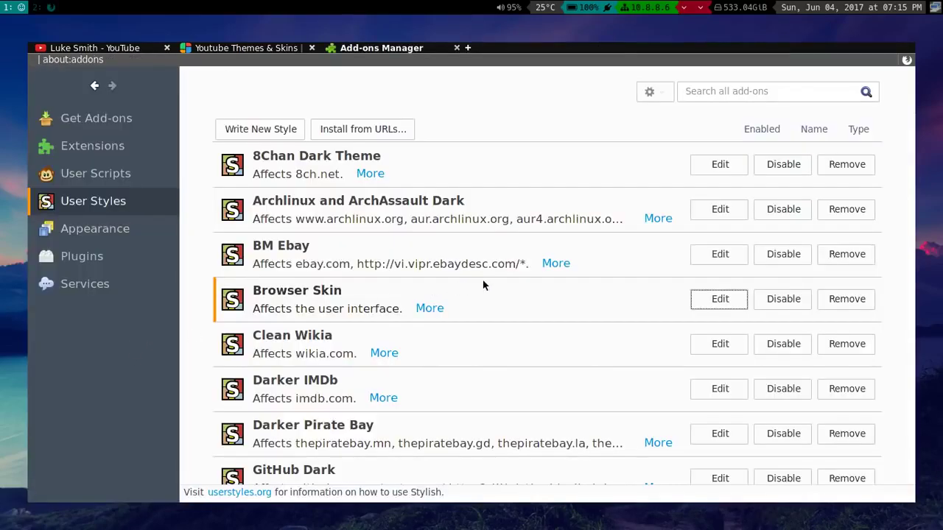
- Close the Youtube Themes & Skins tab and the Add-ons Manager, leaving the YouTube channel tab
{"action": "key", "text": "ctrl+Tab"}
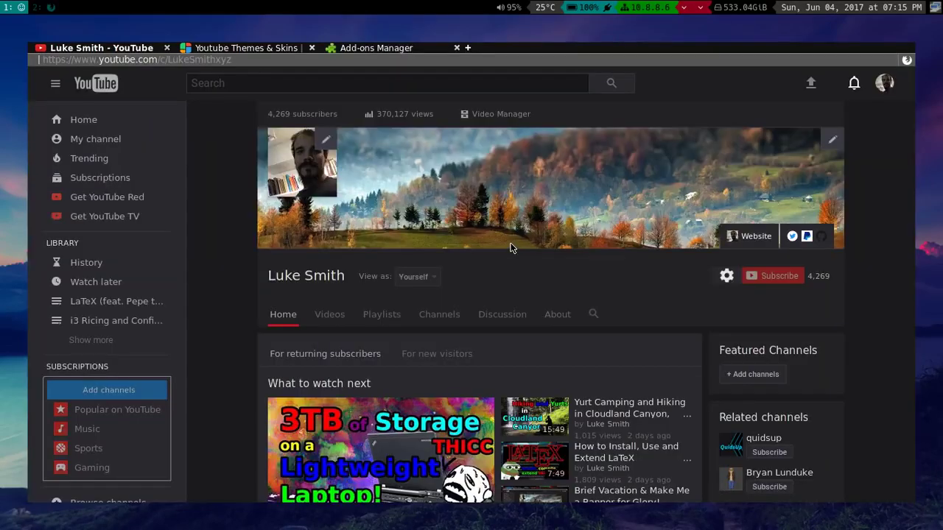
{"action": "scroll", "coordinate": [911, 447], "scroll_direction": "down", "scroll_amount": 3}
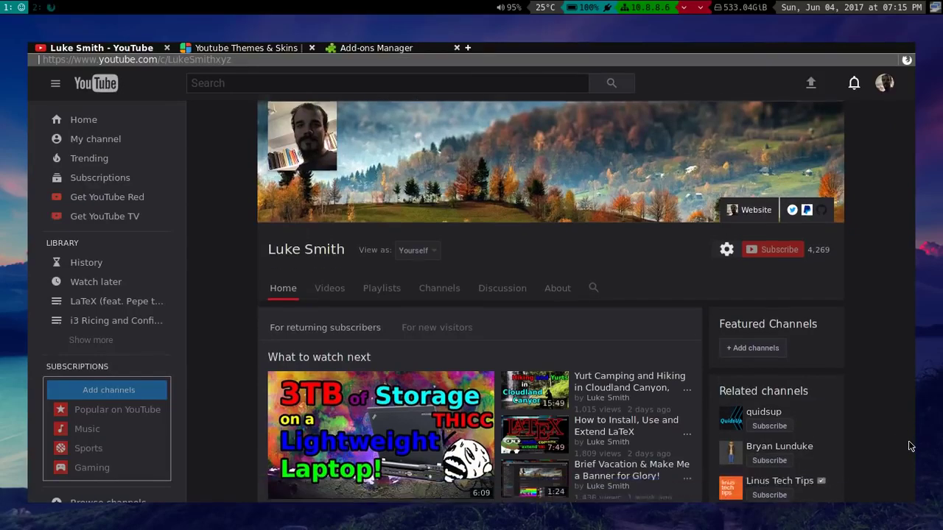
{"action": "scroll", "coordinate": [912, 447], "scroll_direction": "up", "scroll_amount": 3}
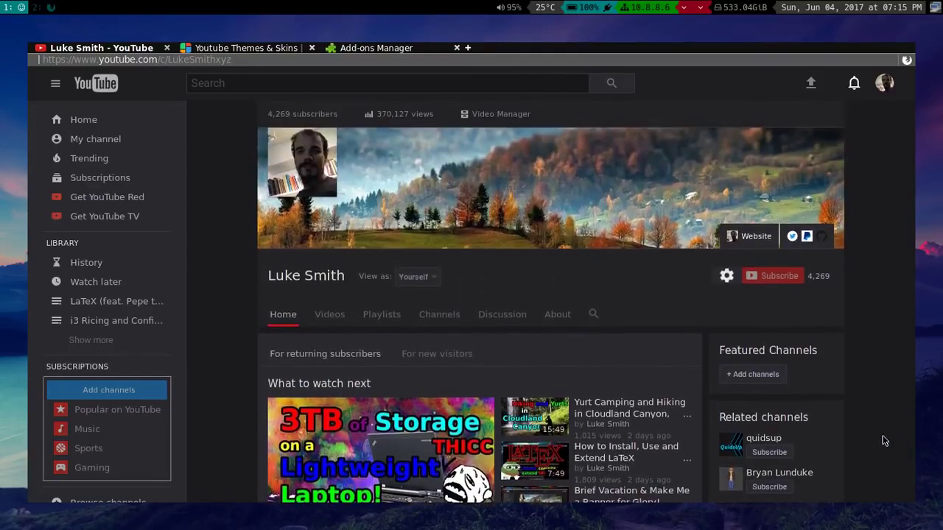
{"action": "scroll", "coordinate": [878, 439], "scroll_direction": "down", "scroll_amount": 3}
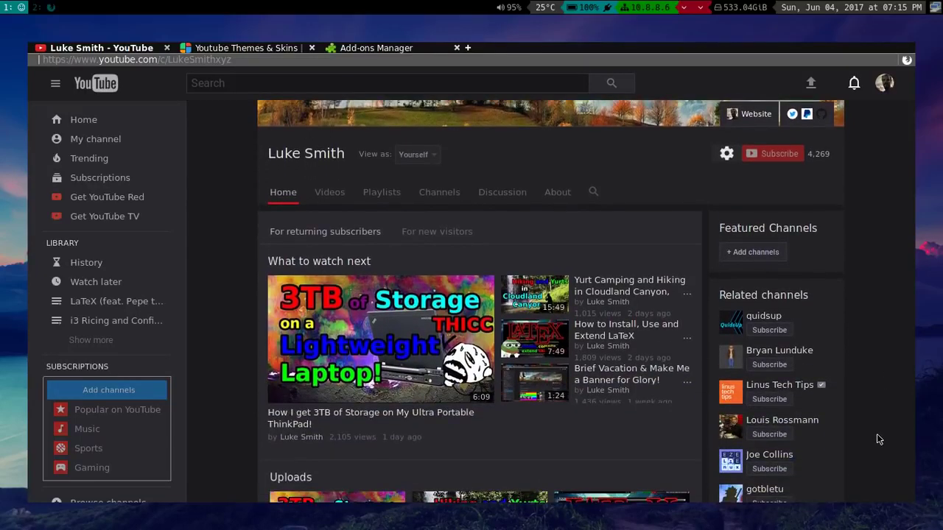
{"action": "scroll", "coordinate": [878, 439], "scroll_direction": "up", "scroll_amount": 3}
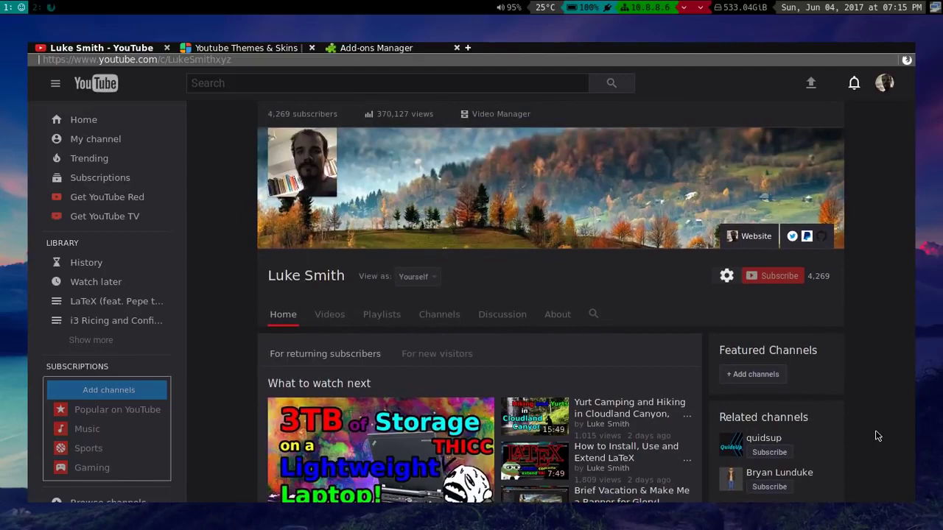
{"action": "key", "text": "ctrl+Tab"}
{"action": "key", "text": "ctrl+Tab"}
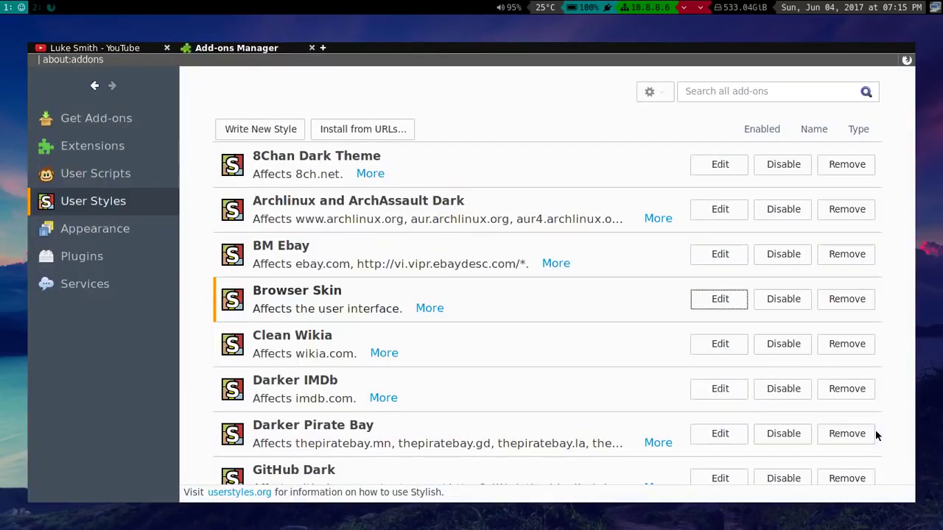
{"action": "key", "text": "ctrl+w"}
{"action": "key", "text": "ctrl+w"}
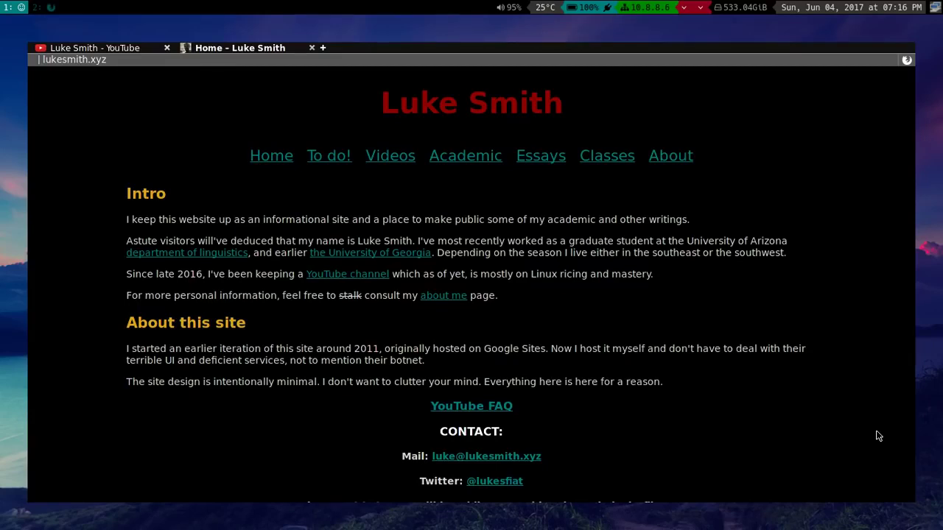
- Open a new tab and enter the keyword search 'w Linux' in the address bar
{"action": "key", "text": "ctrl+t"}
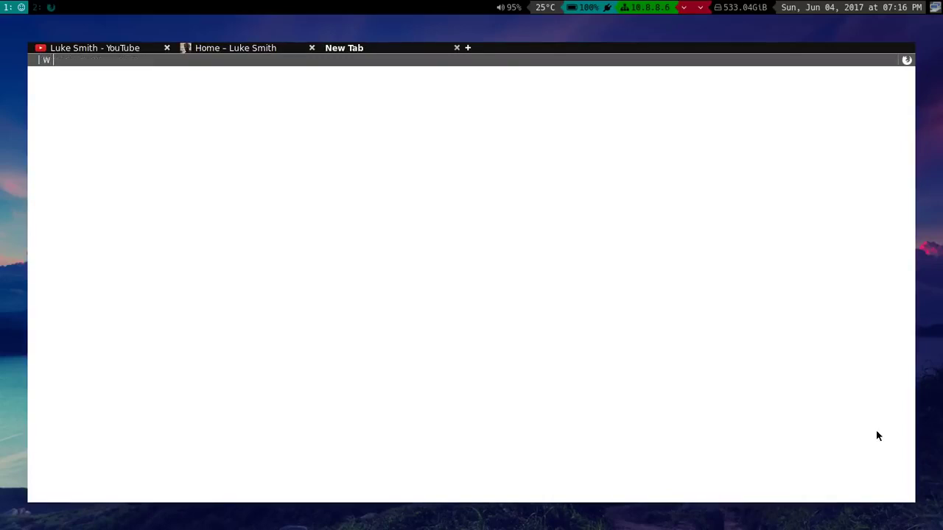
{"action": "type", "text": "Linux"}
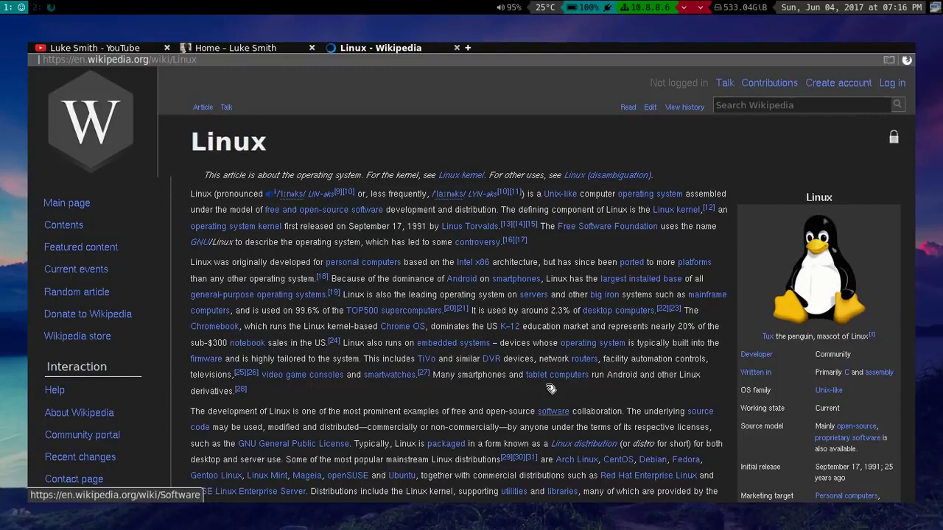
- Add Wikipedia's search box as a keyword search with the keyword 'w'
{"action": "key", "text": "alt+f"}
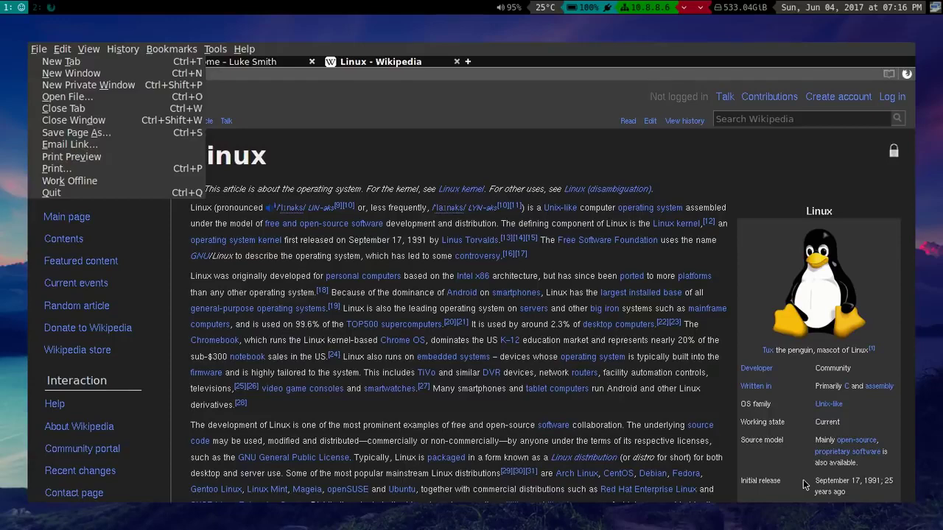
{"action": "mouse_move", "coordinate": [59, 48]}
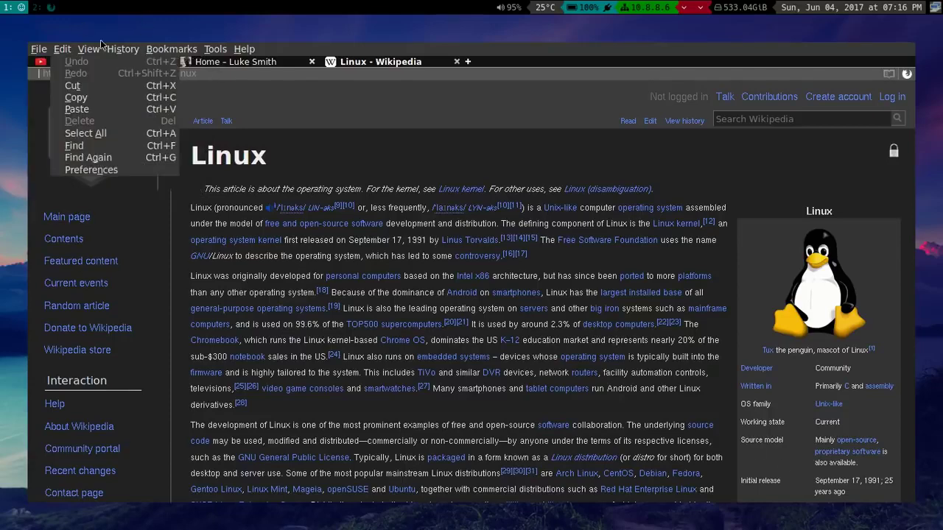
{"action": "left_click", "coordinate": [584, 155]}
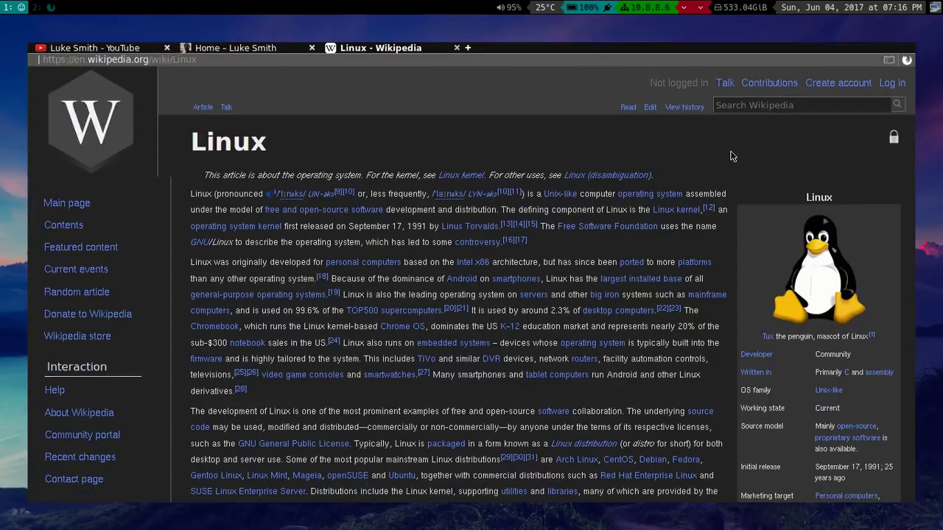
{"action": "right_click", "coordinate": [740, 105]}
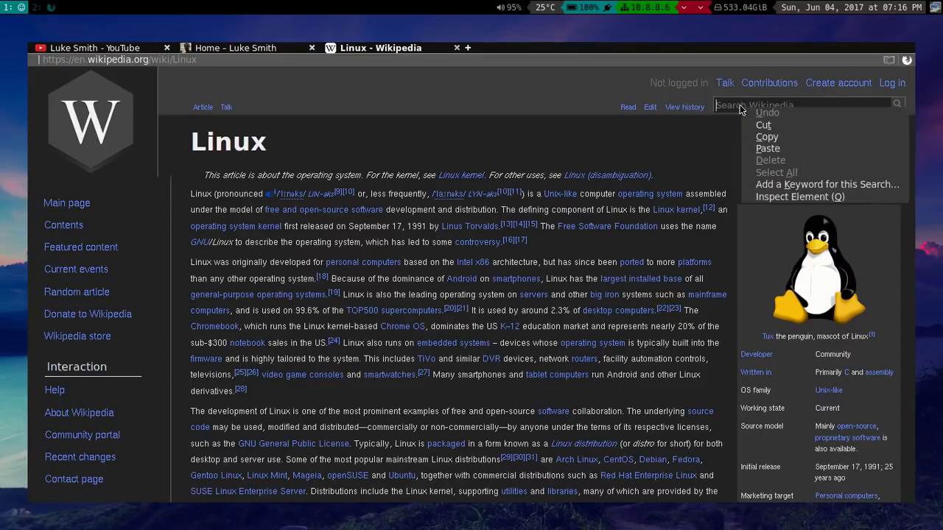
{"action": "left_click", "coordinate": [787, 185]}
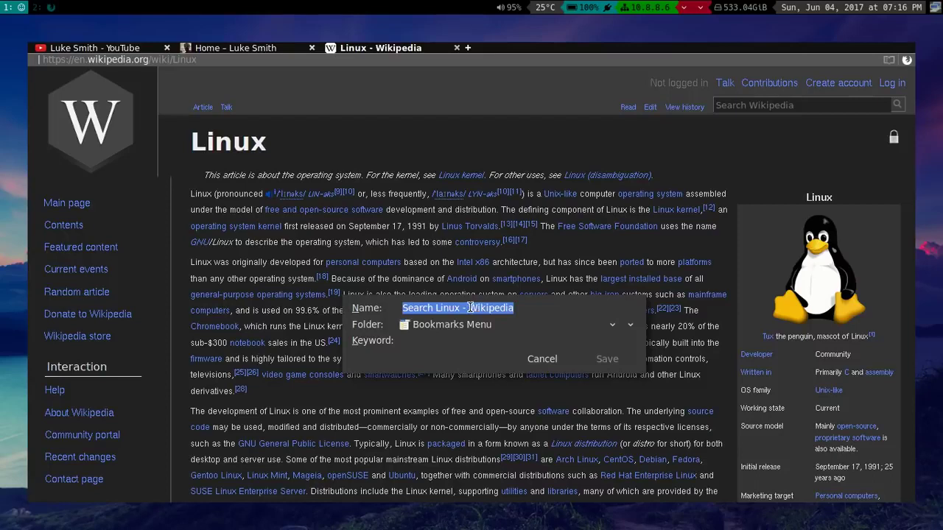
{"action": "left_click", "coordinate": [408, 340]}
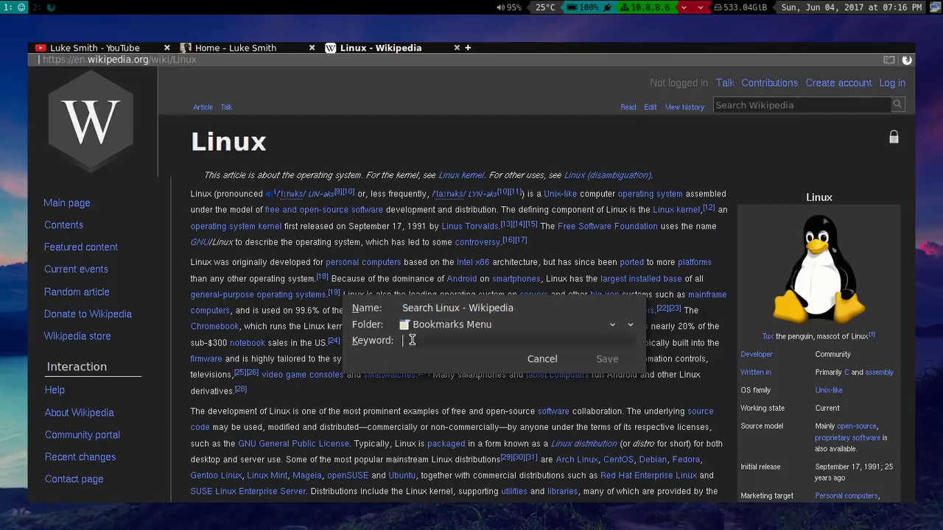
{"action": "type", "text": "w"}
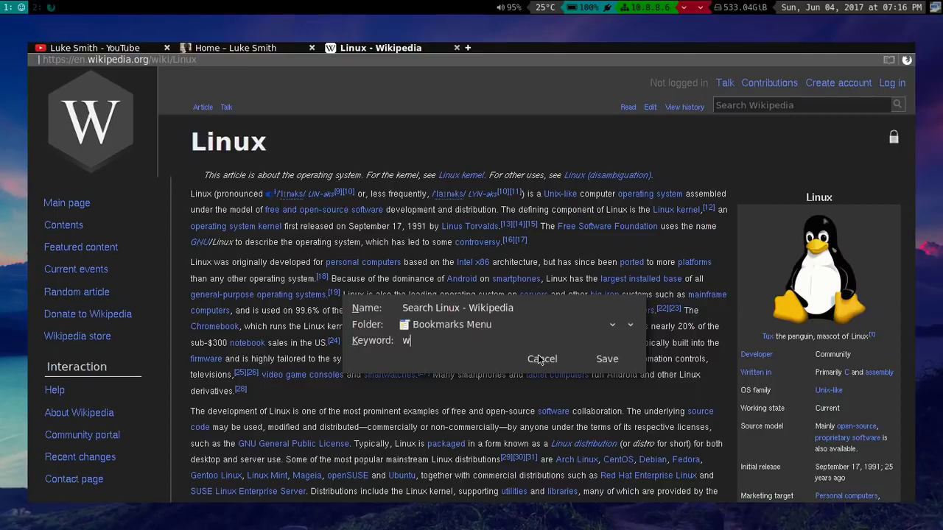
{"action": "key", "text": "Return"}
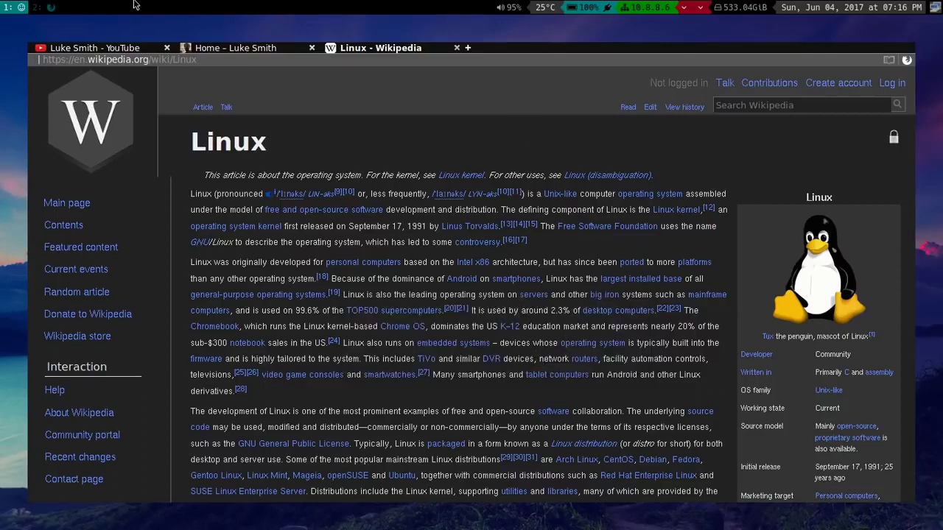
- Give the ImageMagick Scripts bookmark the keyword 'im' in its properties and save
{"action": "left_click", "coordinate": [213, 46]}
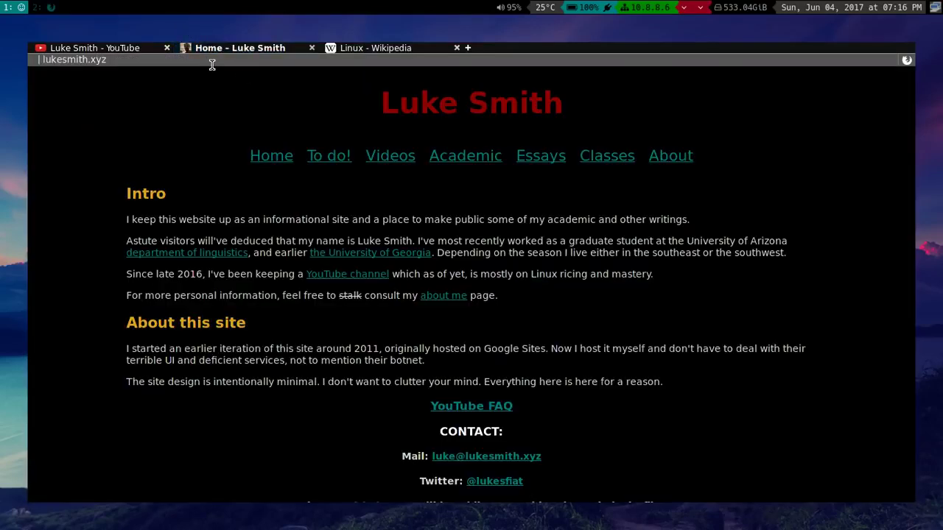
{"action": "key", "text": "alt+f"}
{"action": "mouse_move", "coordinate": [164, 46]}
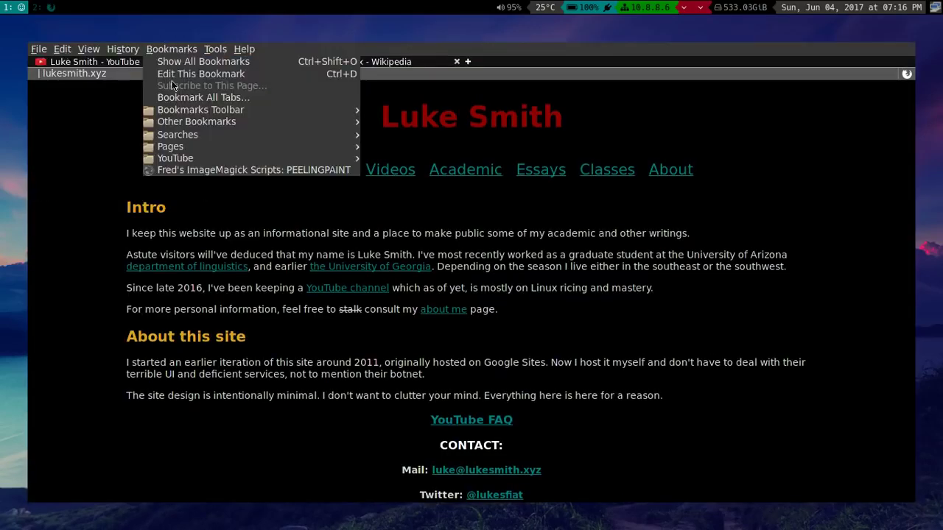
{"action": "right_click", "coordinate": [221, 170]}
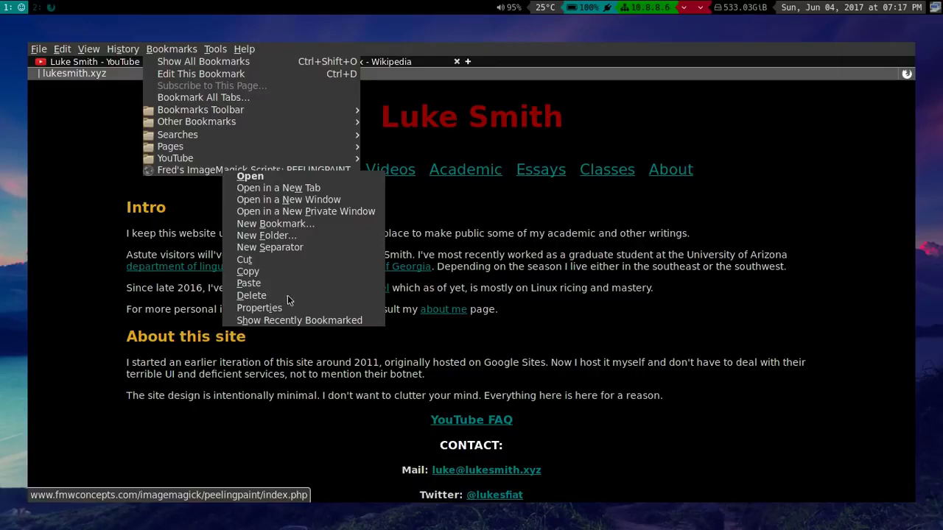
{"action": "left_click", "coordinate": [278, 309]}
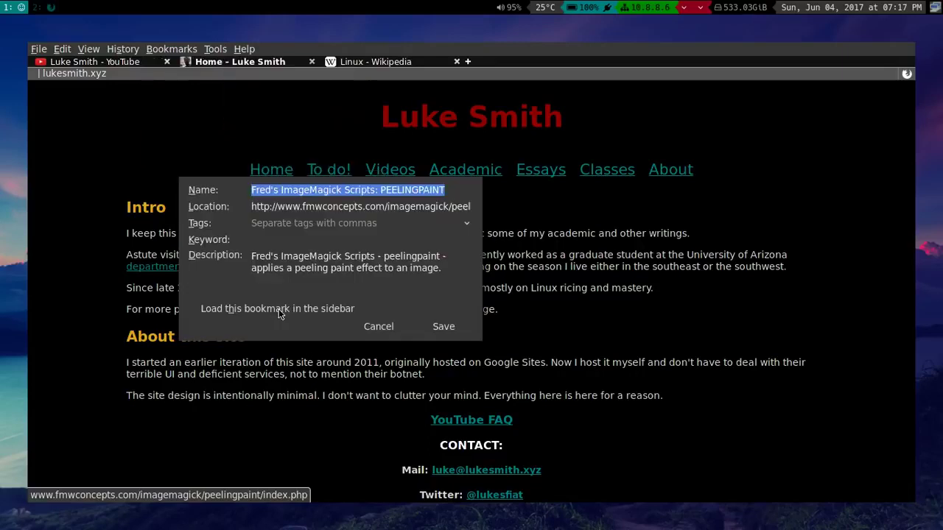
{"action": "left_click", "coordinate": [269, 237]}
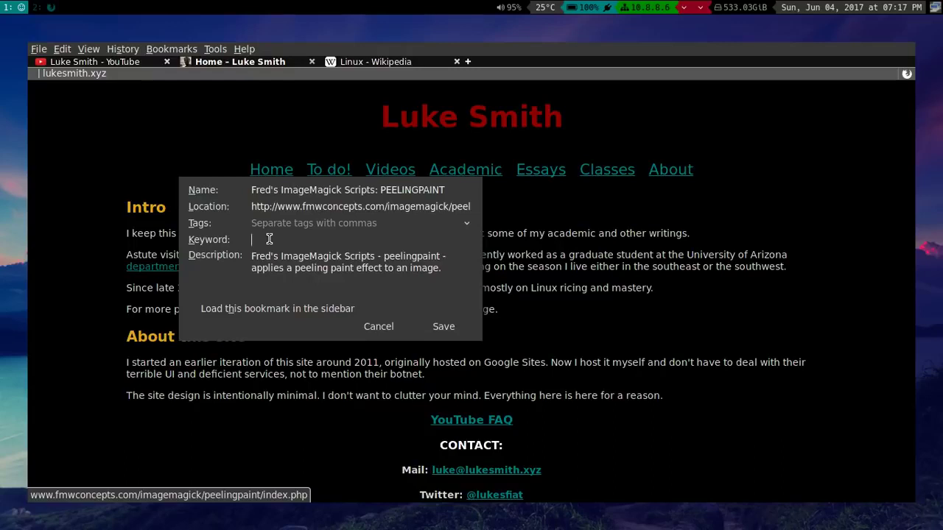
{"action": "type", "text": "im"}
{"action": "left_click", "coordinate": [447, 329]}
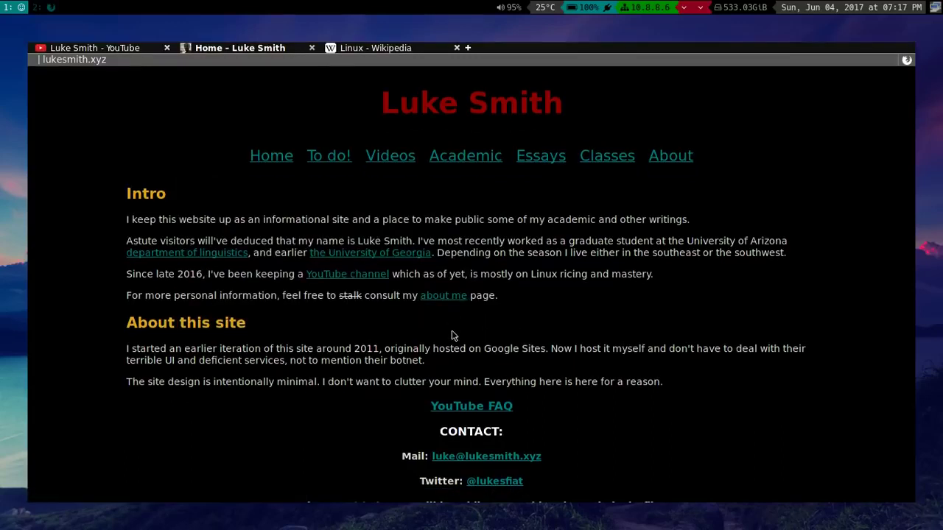
- Open the ImageMagick Scripts page in a new tab using the 'im' keyword
{"action": "key", "text": "ctrl+t"}
{"action": "type", "text": "im"}
{"action": "key", "text": "Return"}
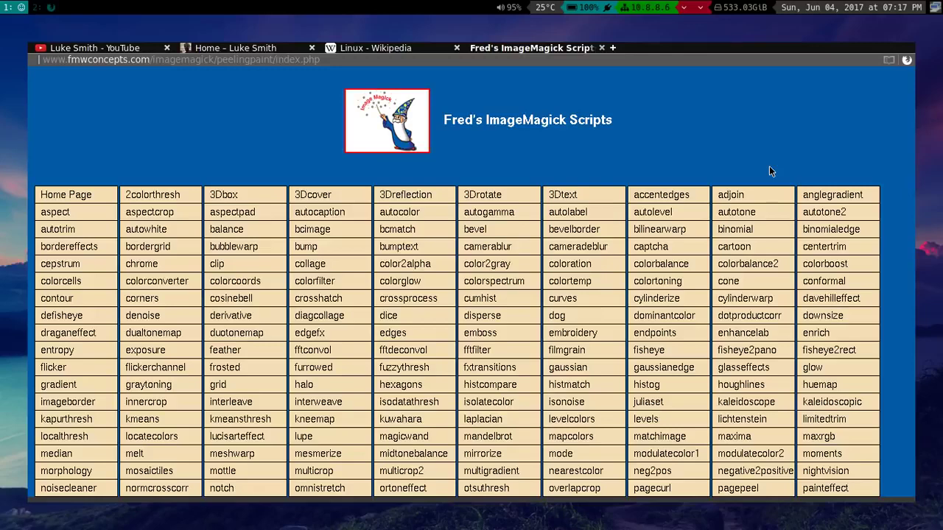
- Run the eBay keyword search 'eb x200' in a new tab and scroll the results
{"action": "key", "text": "ctrl+Page_Up"}
{"action": "key", "text": "ctrl+t"}
{"action": "type", "text": "eb"}
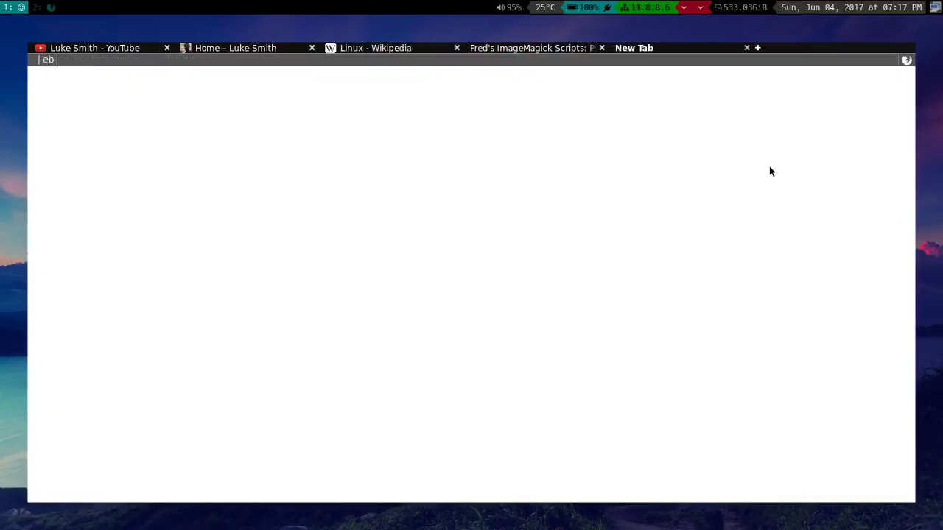
{"action": "type", "text": "200"}
{"action": "key", "text": "Return"}
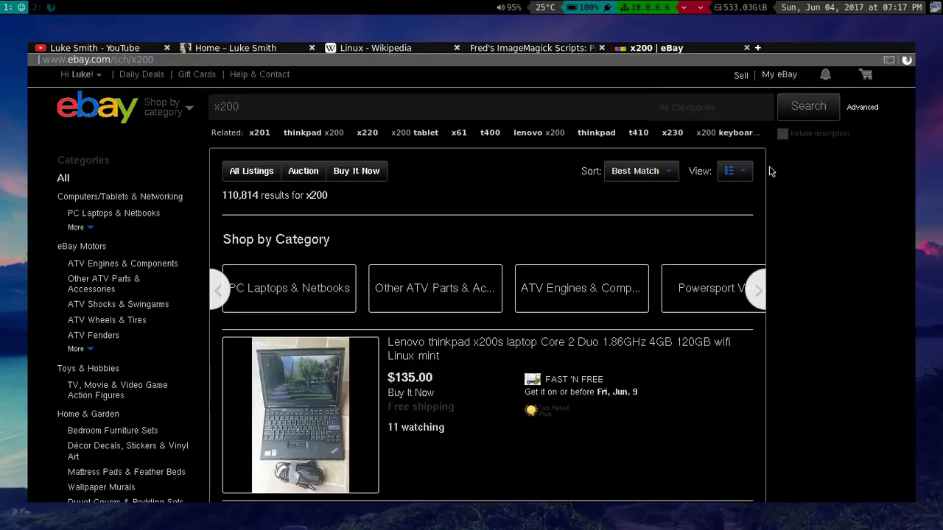
{"action": "scroll", "coordinate": [803, 177], "scroll_direction": "down", "scroll_amount": 5}
{"action": "scroll", "coordinate": [796, 186], "scroll_direction": "up", "scroll_amount": 5}
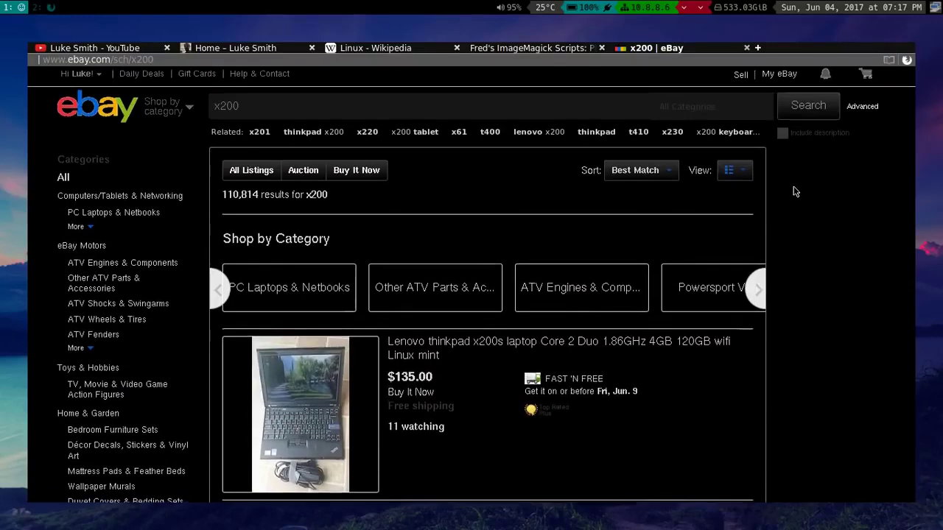